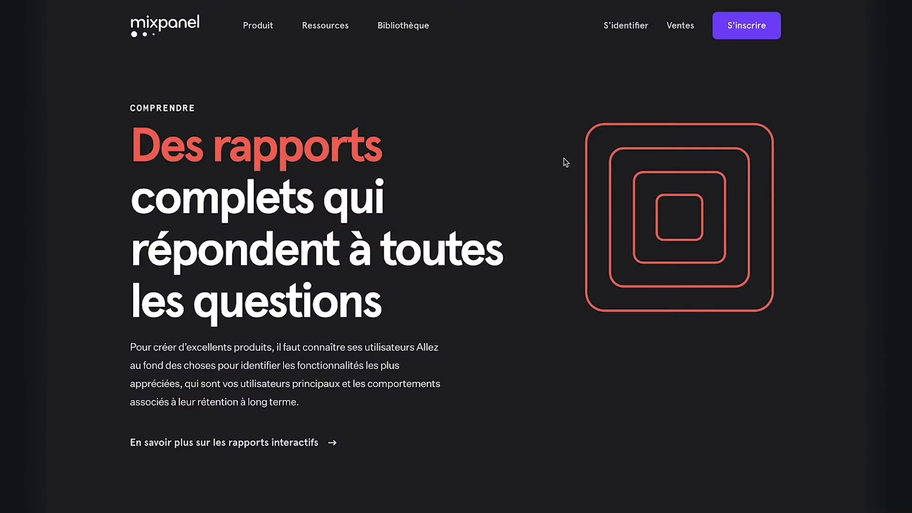
- Review the Insights, Funnels and Retention report sections on the Mixpanel product page
scroll(565, 160, "down", 2)
scroll(565, 162, "down", 6)
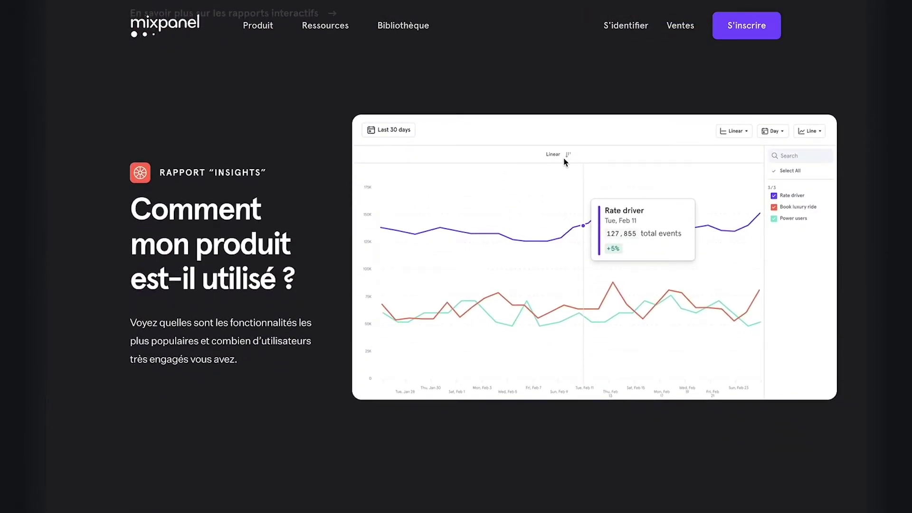
scroll(564, 162, "down", 10)
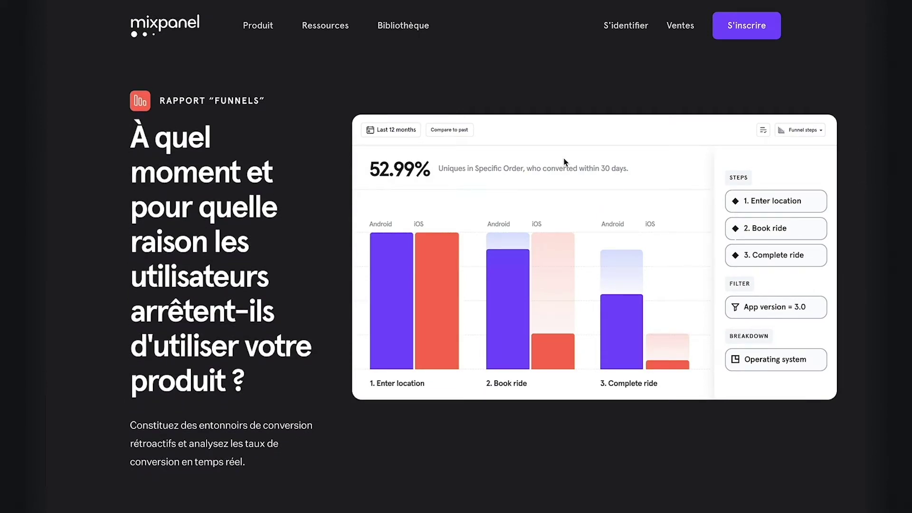
scroll(565, 162, "down", 10)
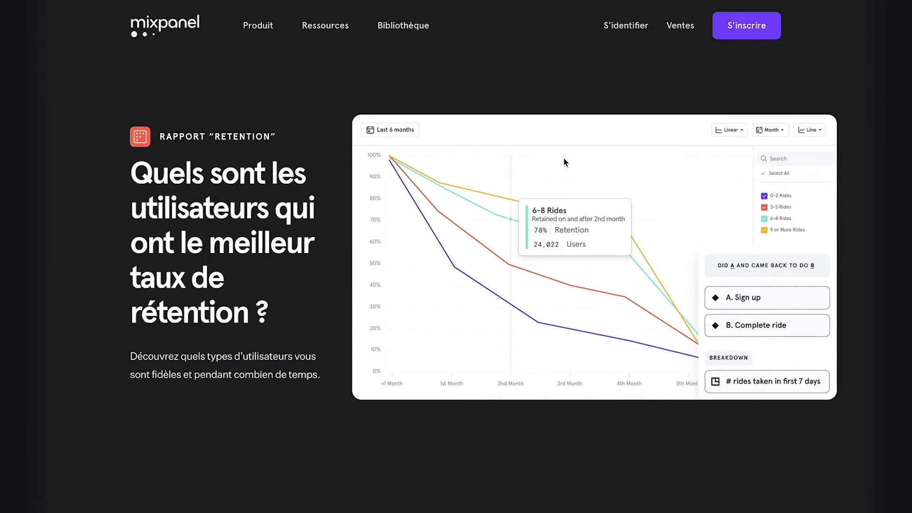
scroll(565, 162, "down", 5)
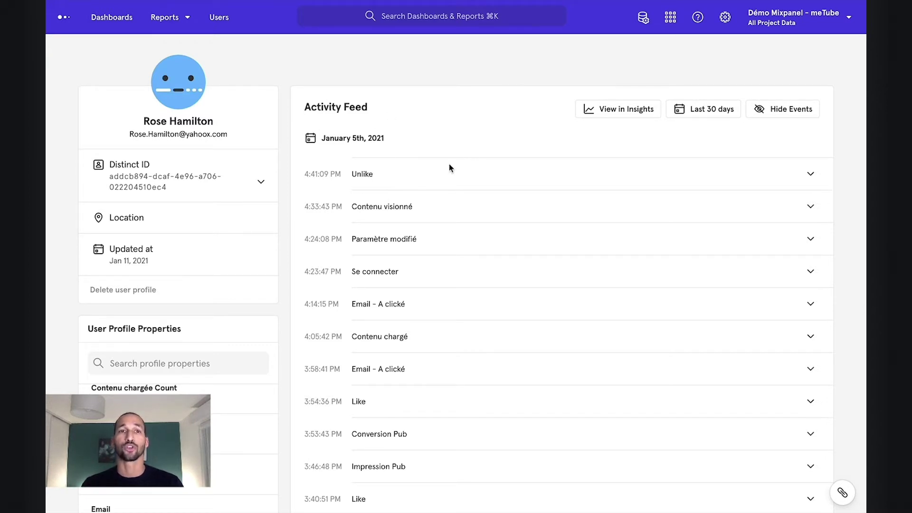
- Expand the 3:32:06 PM Contenu visionné event under January 5th, 2021 in the user's activity feed
scroll(481, 170, "down", 1)
scroll(481, 170, "down", 3)
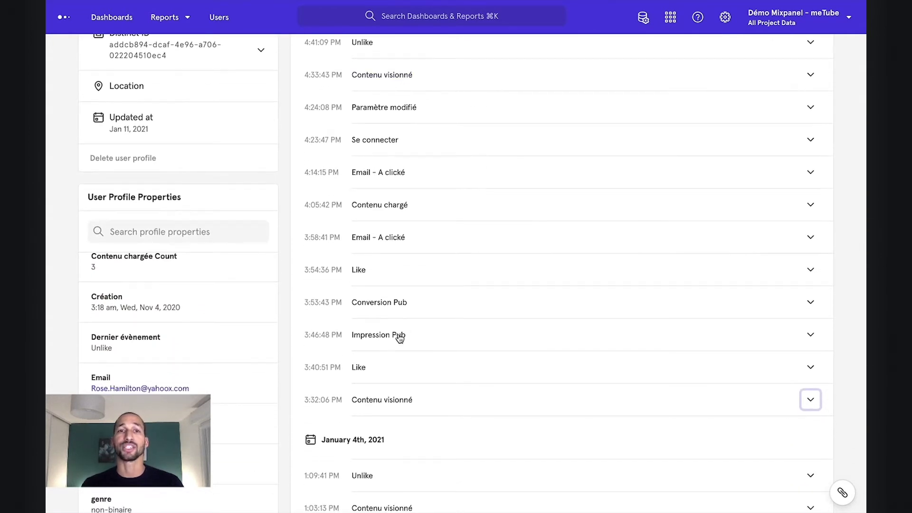
scroll(395, 366, "down", 3)
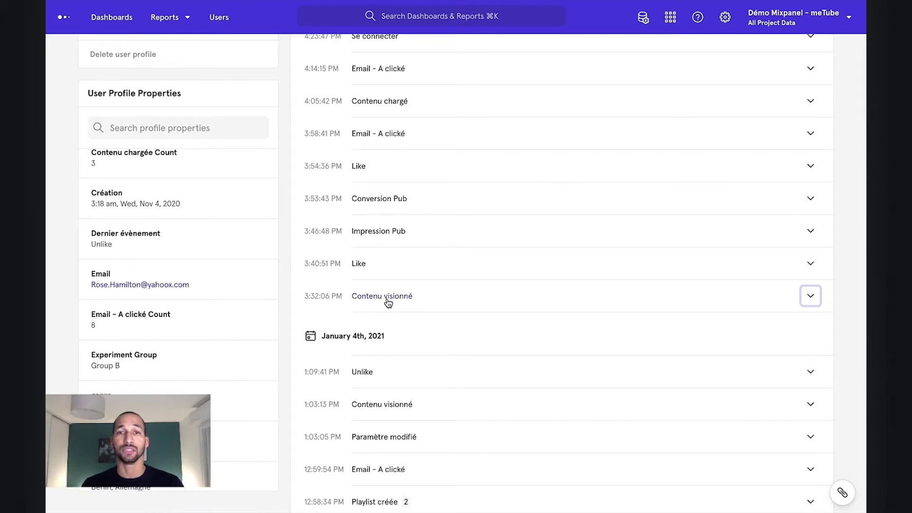
left_click(388, 302)
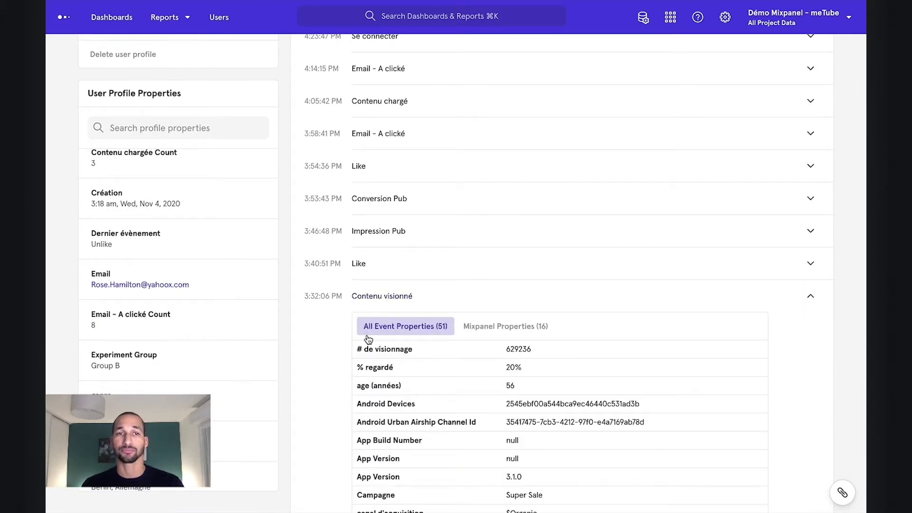
- Examine the full list of event properties recorded for the expanded Contenu visionné event
scroll(453, 345, "down", 1)
scroll(453, 345, "down", 4)
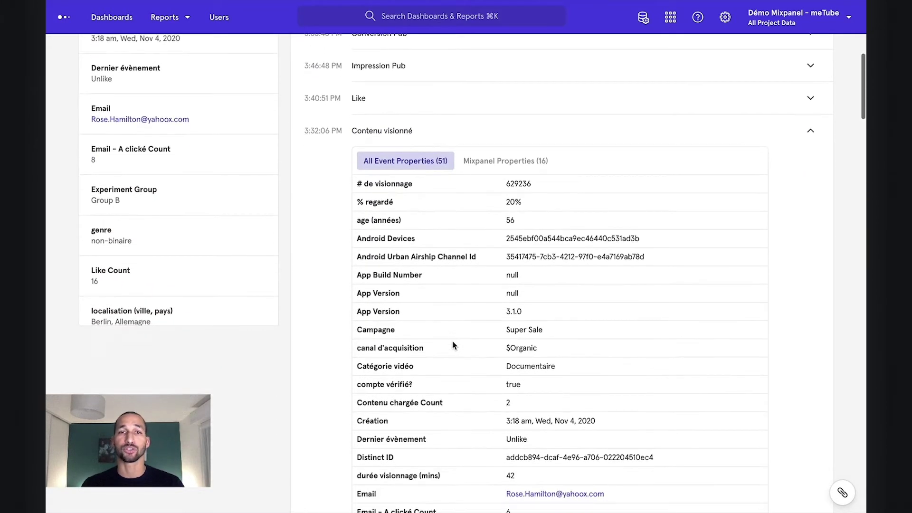
scroll(453, 345, "down", 4)
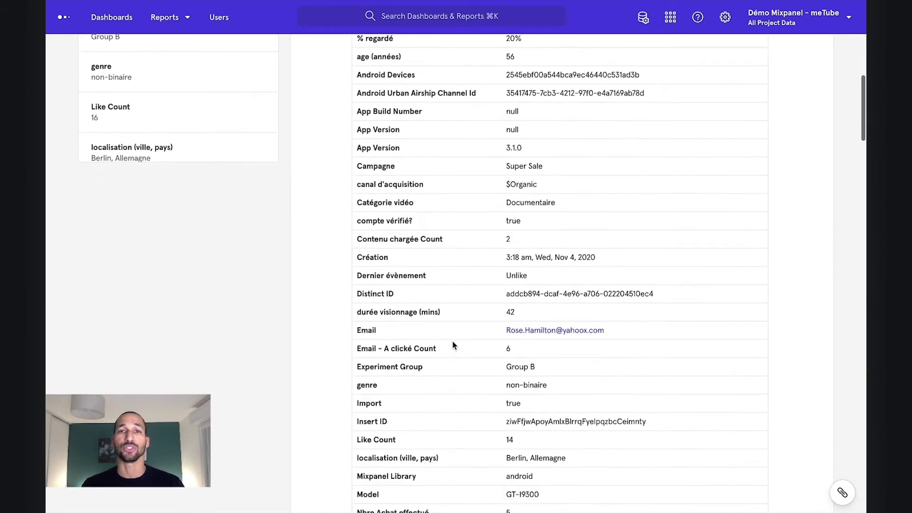
scroll(453, 345, "down", 5)
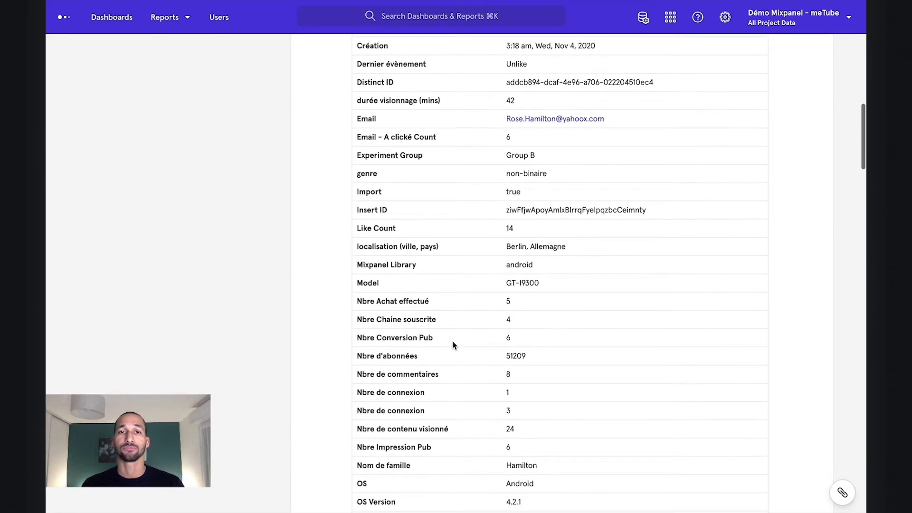
scroll(453, 344, "down", 5)
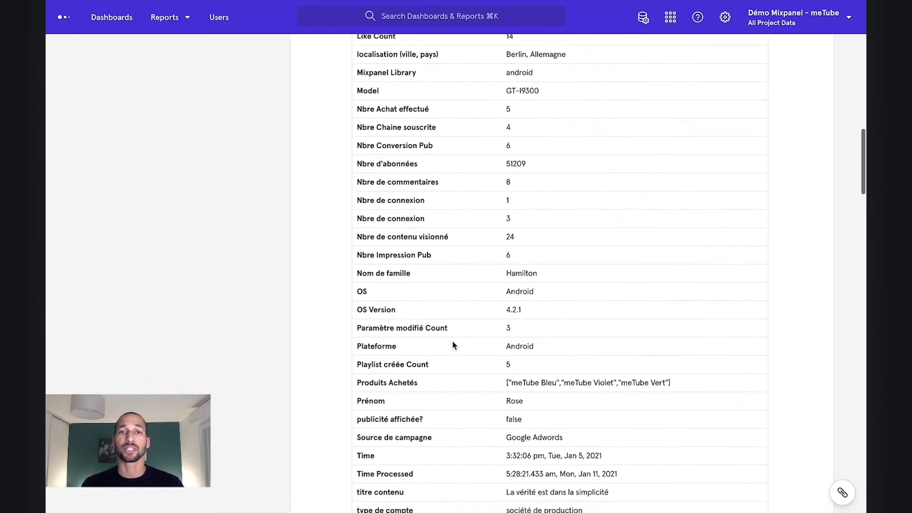
scroll(454, 344, "down", 1)
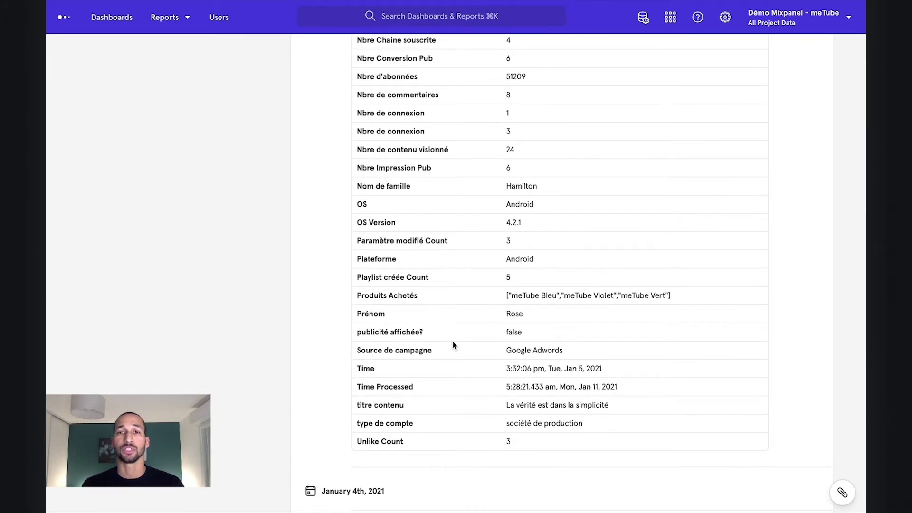
scroll(452, 346, "up", 4)
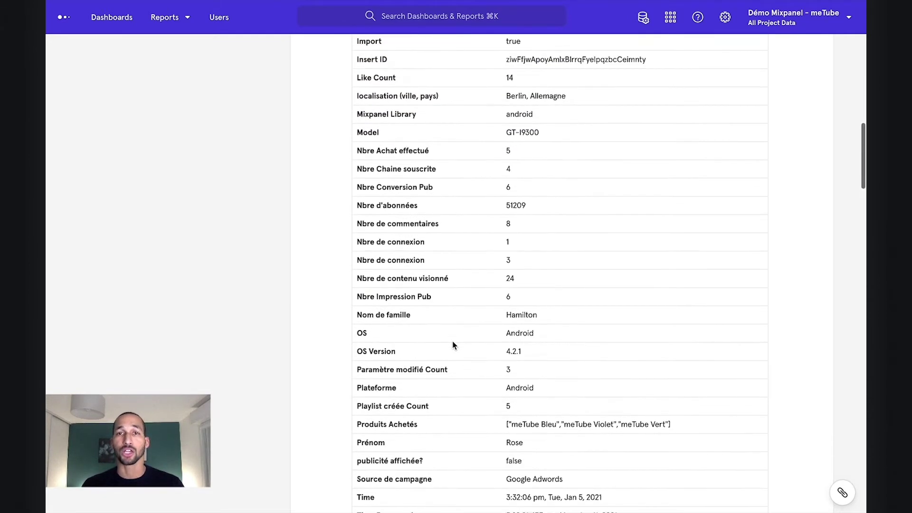
scroll(453, 345, "up", 7)
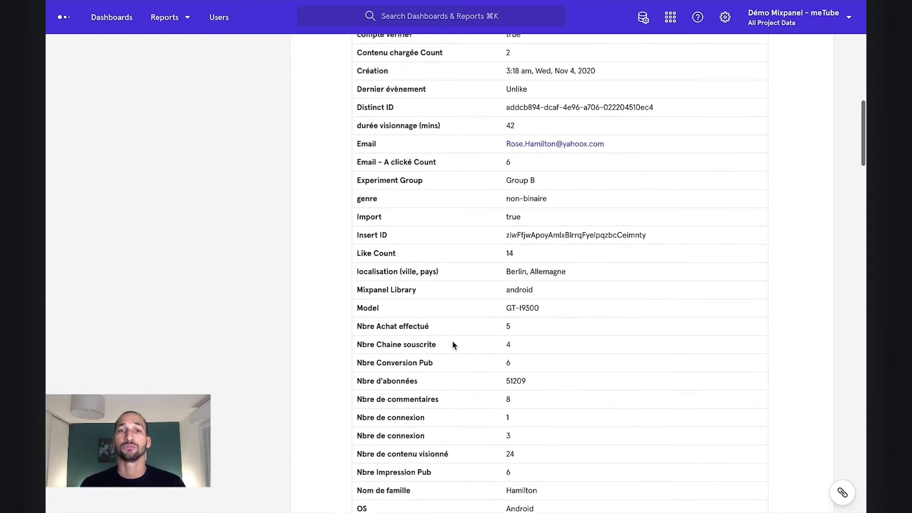
scroll(452, 346, "up", 2)
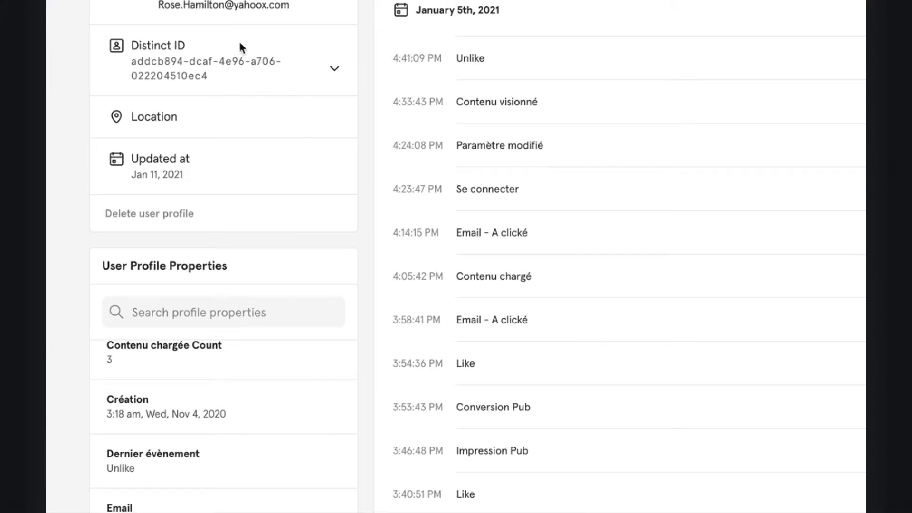
- Examine the user's profile properties and expand the most recent Unlike event in the activity feed
scroll(75, 127, "down", 5)
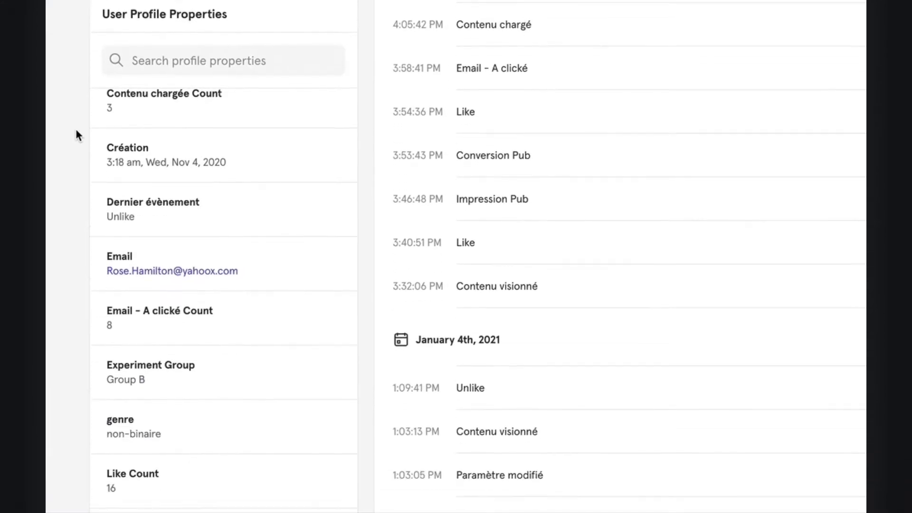
scroll(153, 211, "up", 3)
scroll(153, 211, "up", 6)
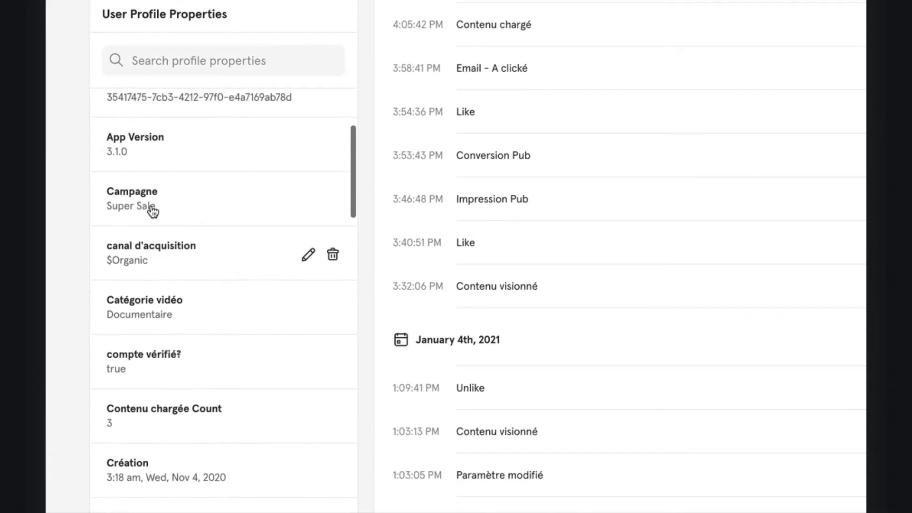
scroll(152, 211, "up", 2)
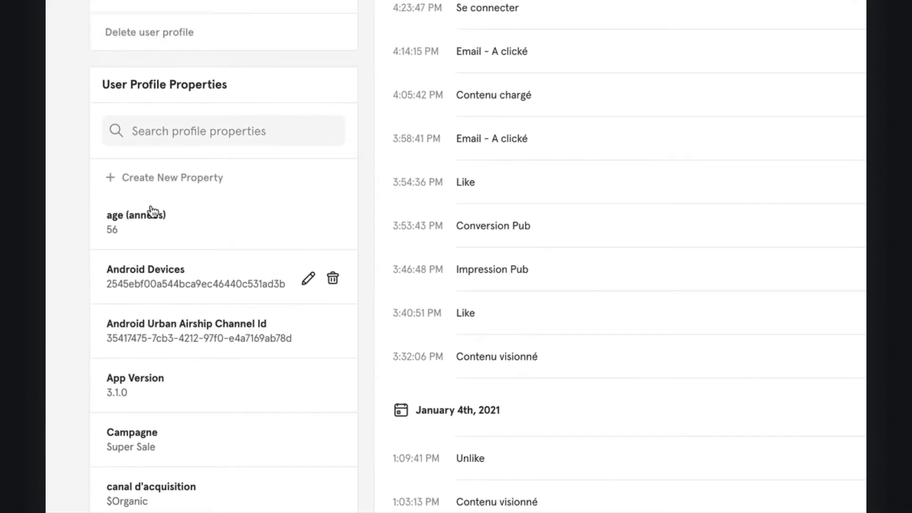
scroll(307, 130, "up", 5)
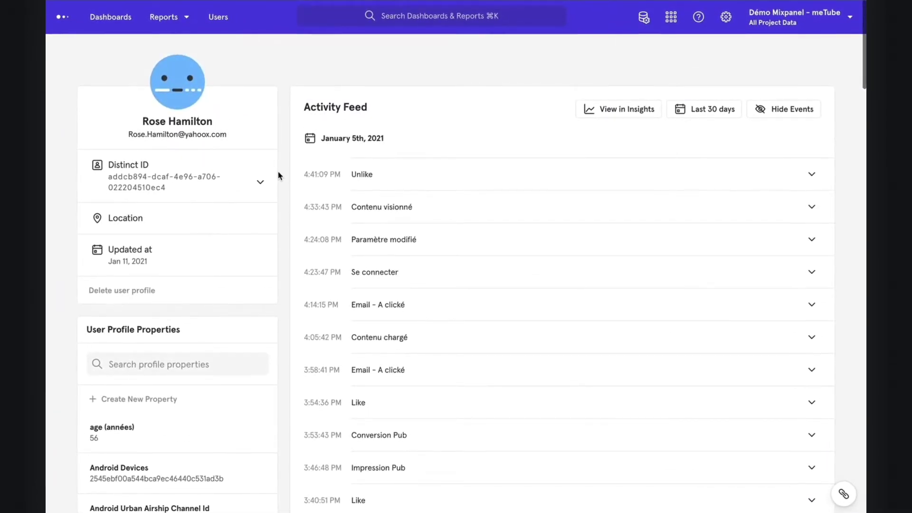
left_click(817, 179)
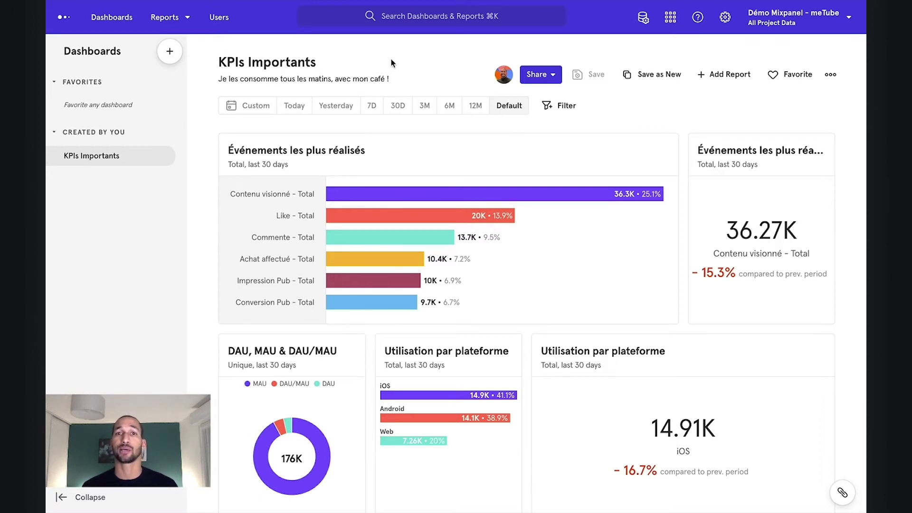
- View the sharing options and the additional actions available for the KPIs Importants dashboard
left_click(544, 77)
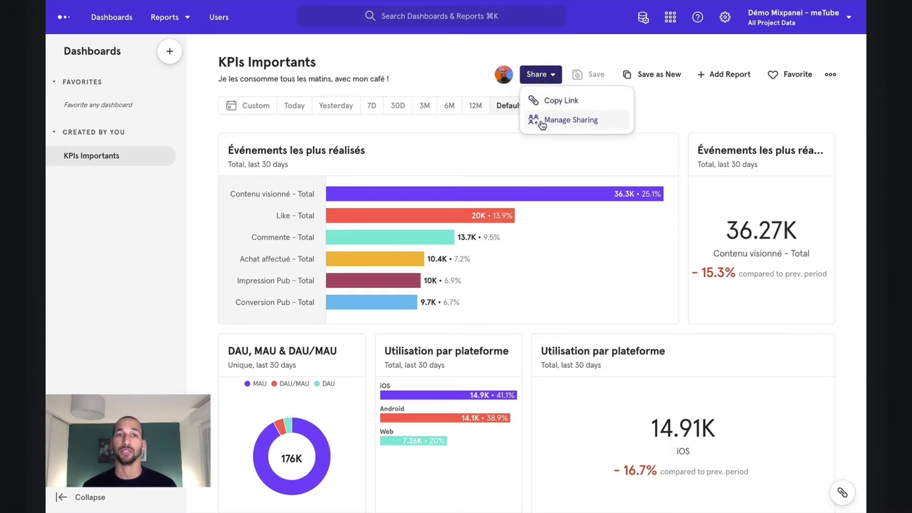
left_click(831, 75)
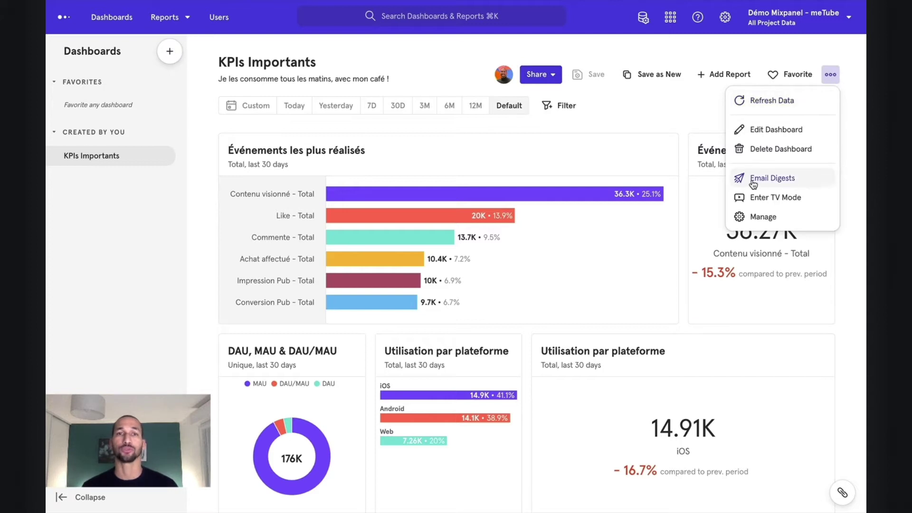
left_click(406, 50)
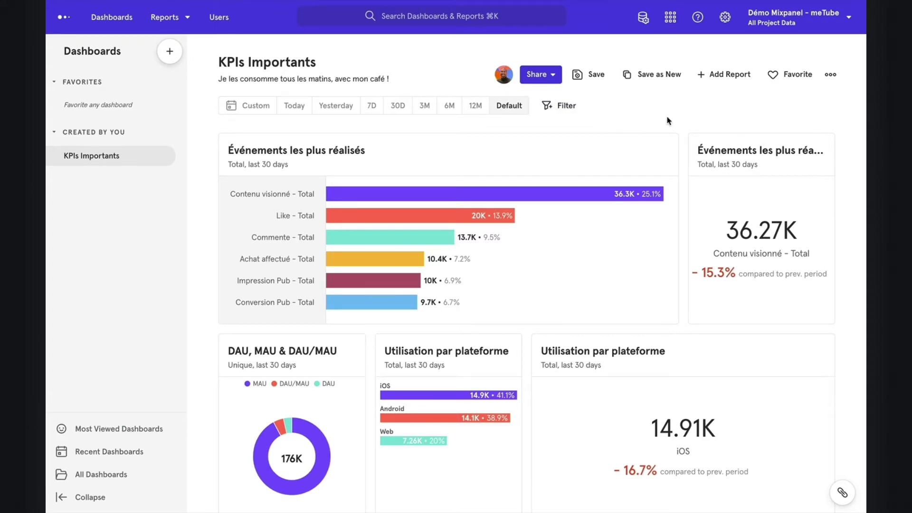
- Review the KPIs Importants reports, from Événements les plus réalisés down to Durée de visionnage (min)
scroll(681, 124, "down", 3)
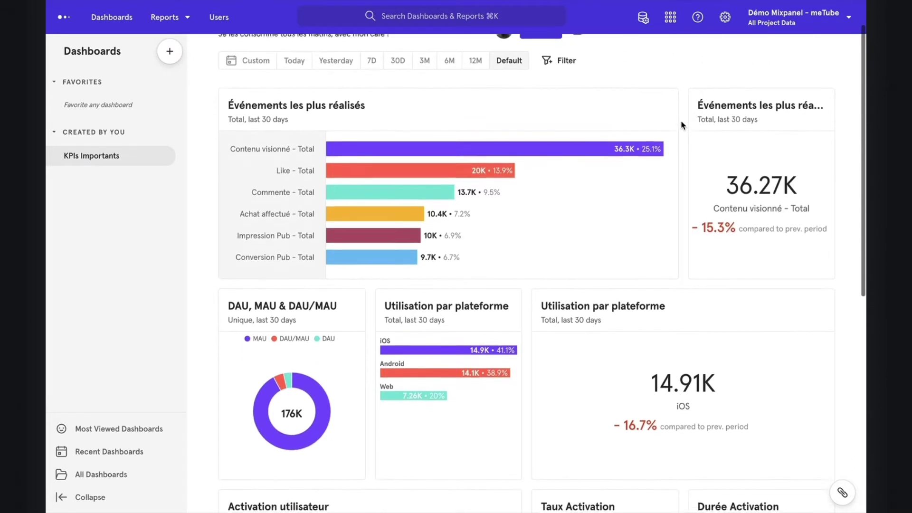
scroll(681, 123, "down", 4)
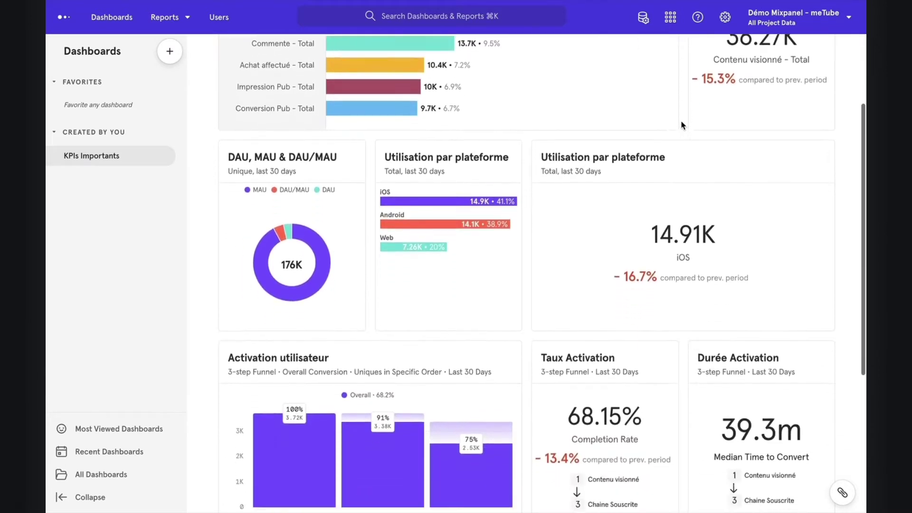
scroll(681, 124, "down", 1)
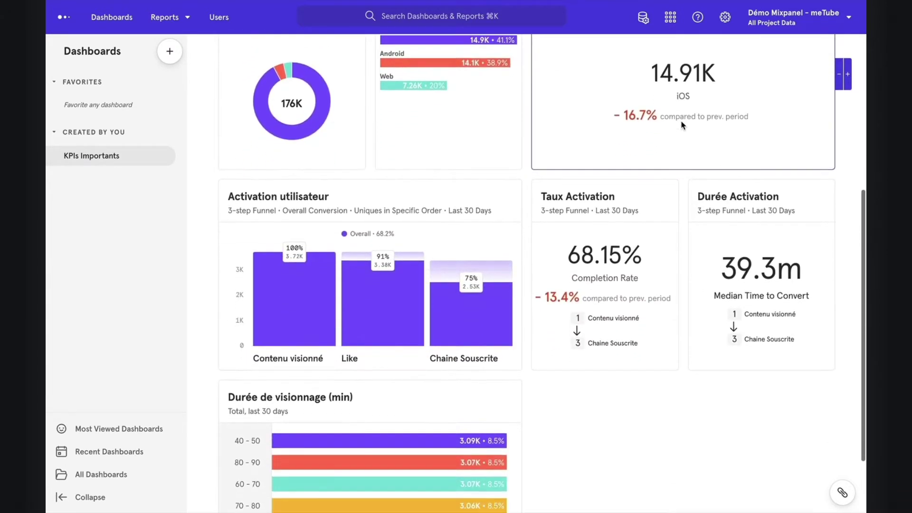
scroll(681, 123, "up", 6)
scroll(681, 125, "up", 2)
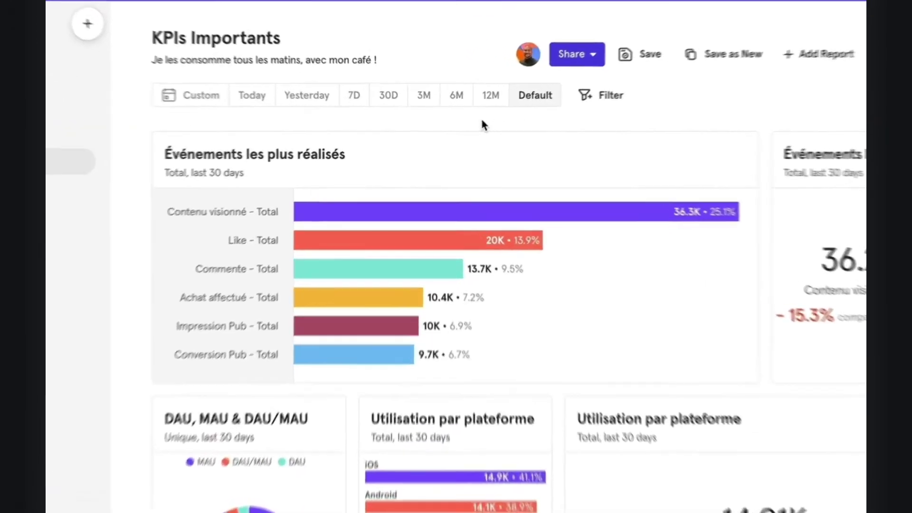
- Set the dashboard's date range to 7D and add a filter for age (années) between 25 and 30
left_click(334, 85)
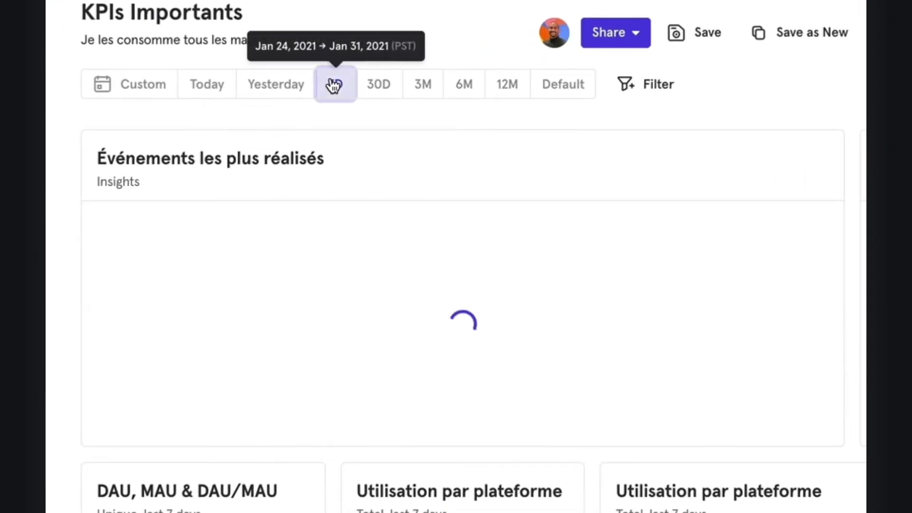
left_click(648, 87)
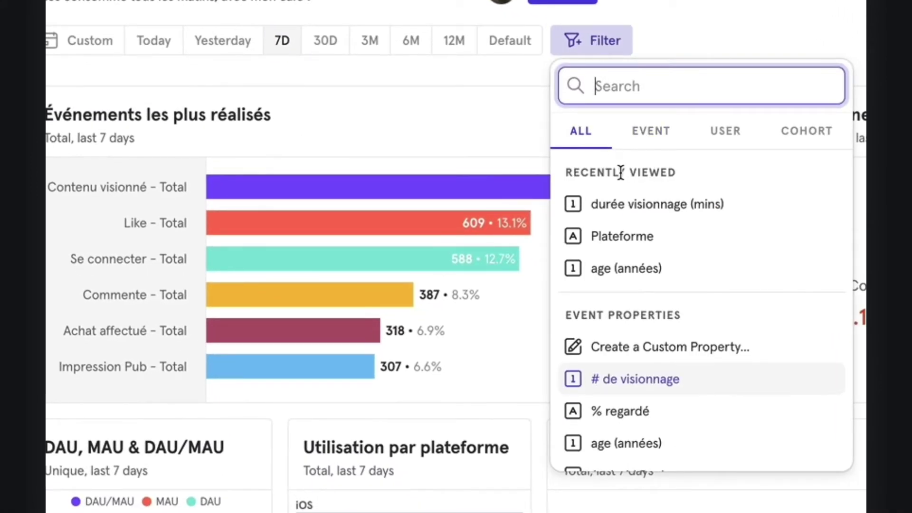
left_click(639, 275)
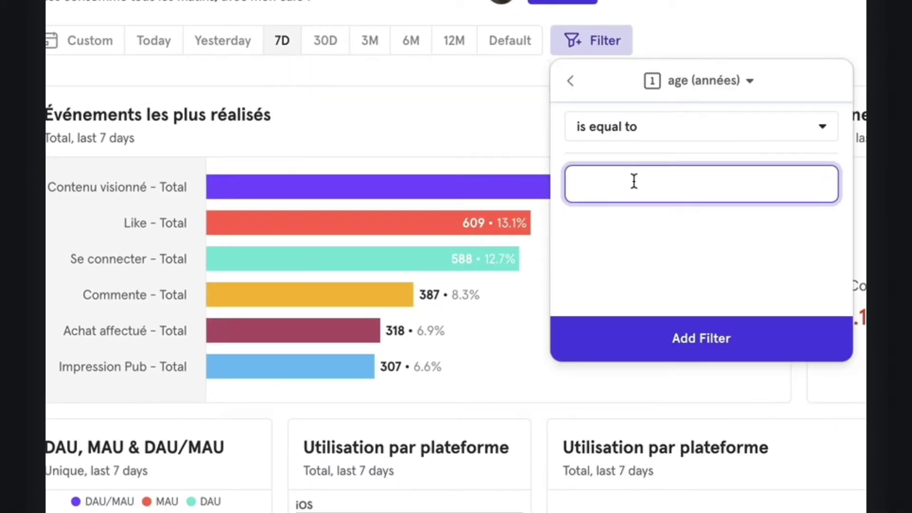
left_click(704, 130)
left_click(642, 171)
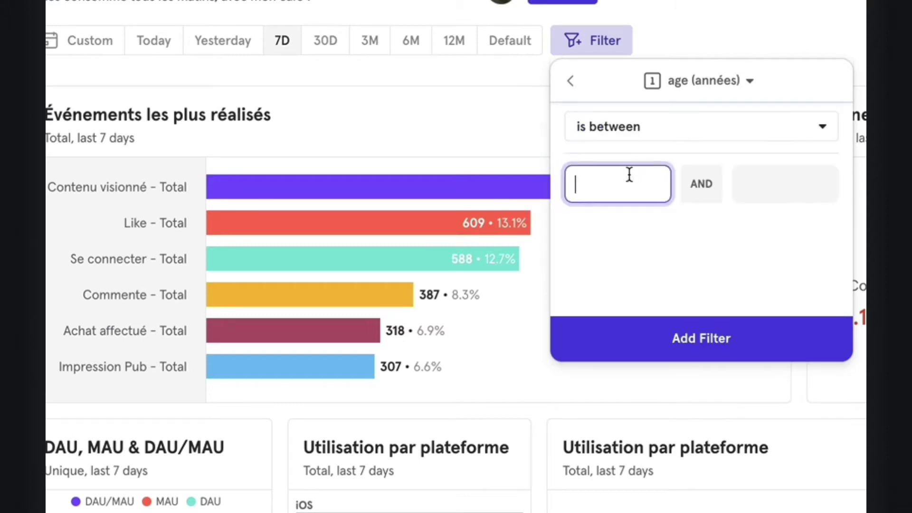
type("25")
left_click(775, 179)
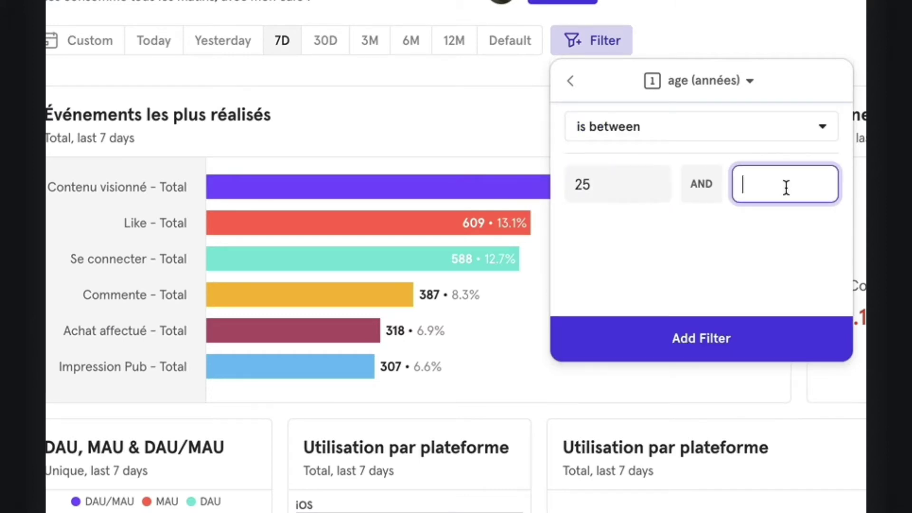
type("30")
left_click(719, 335)
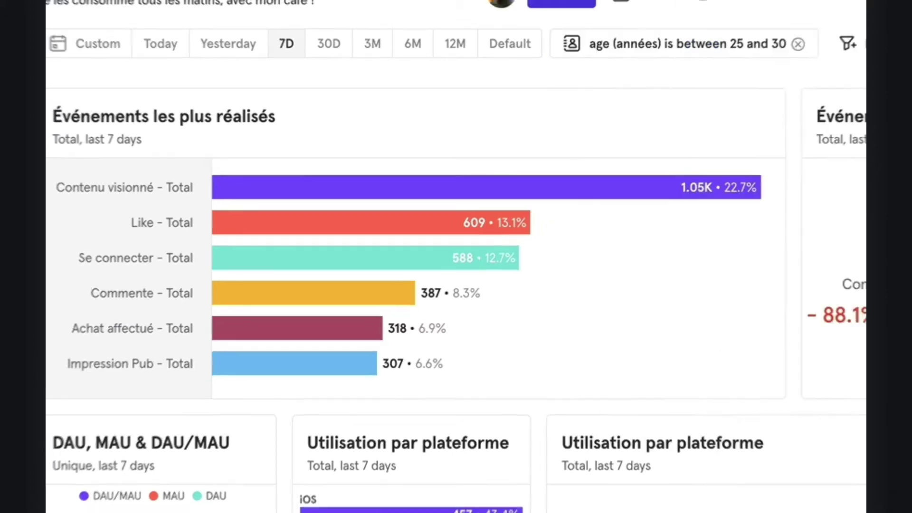
- Review the filtered dashboard reports down to the Activation utilisateur funnel
scroll(843, 141, "down", 3)
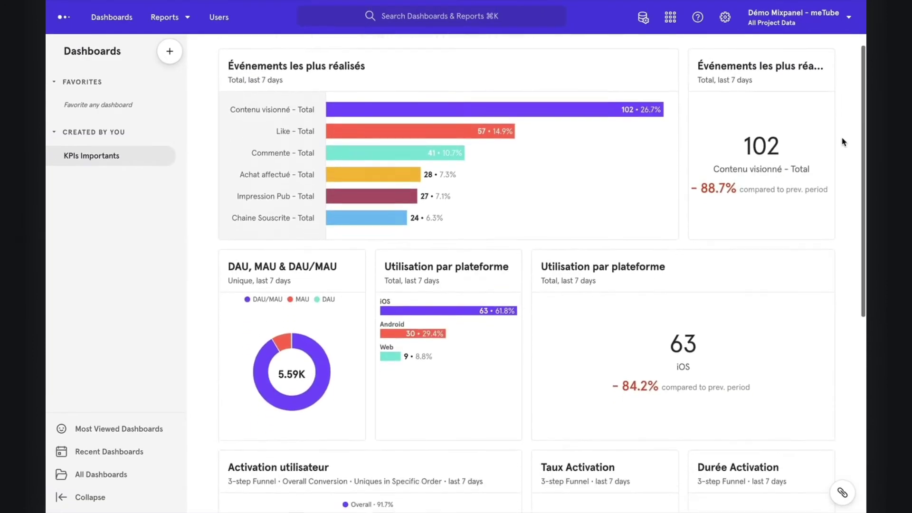
scroll(843, 142, "down", 1)
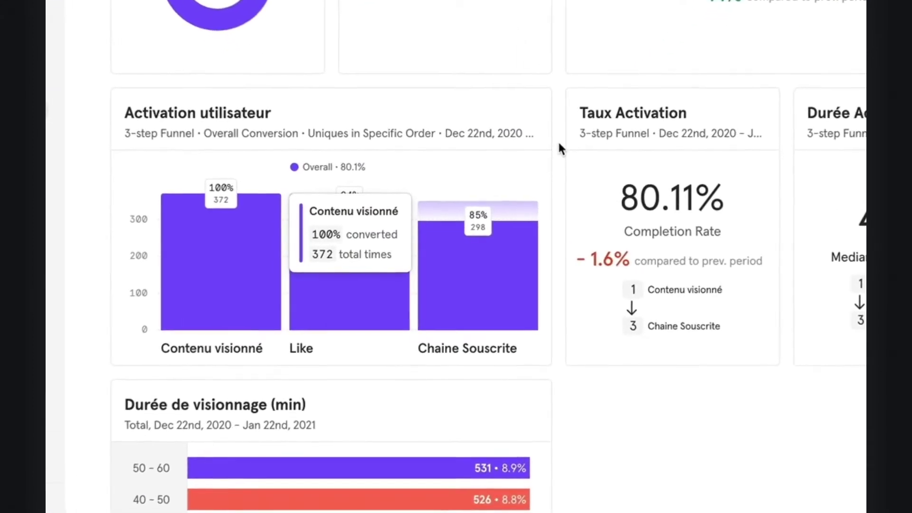
- Change the Activation utilisateur funnel card on the dashboard to the Trend chart type
left_click(530, 112)
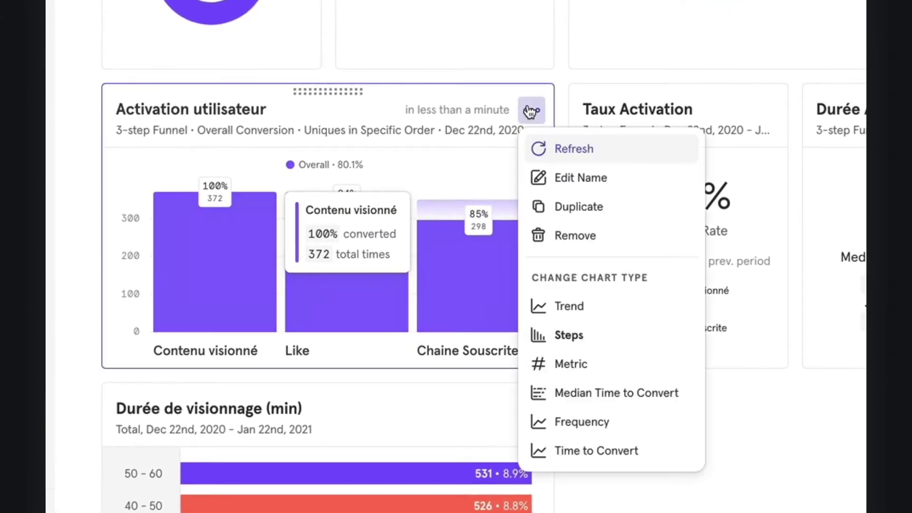
left_click(563, 308)
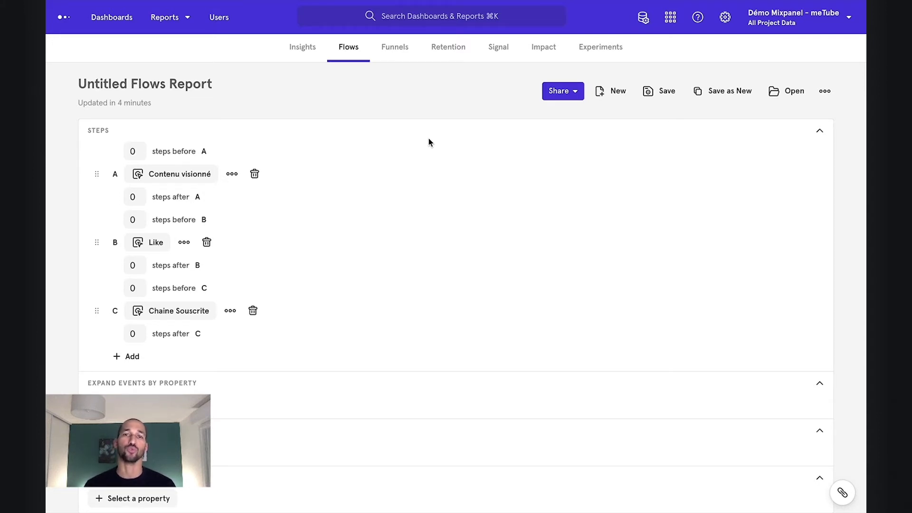
- Add 3 steps after Contenu visionné in the user flow and highlight the path through Impression Pub and Conversion Pub to Like
scroll(429, 142, "down", 6)
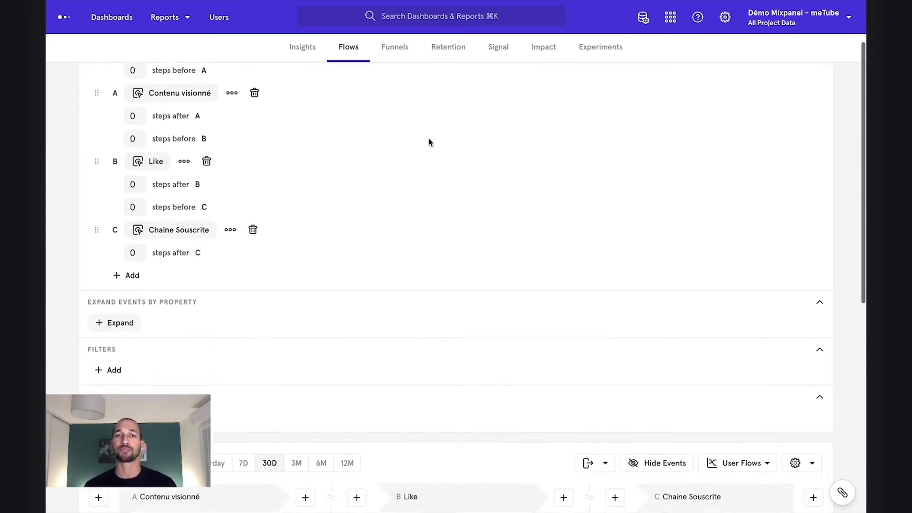
scroll(429, 142, "down", 3)
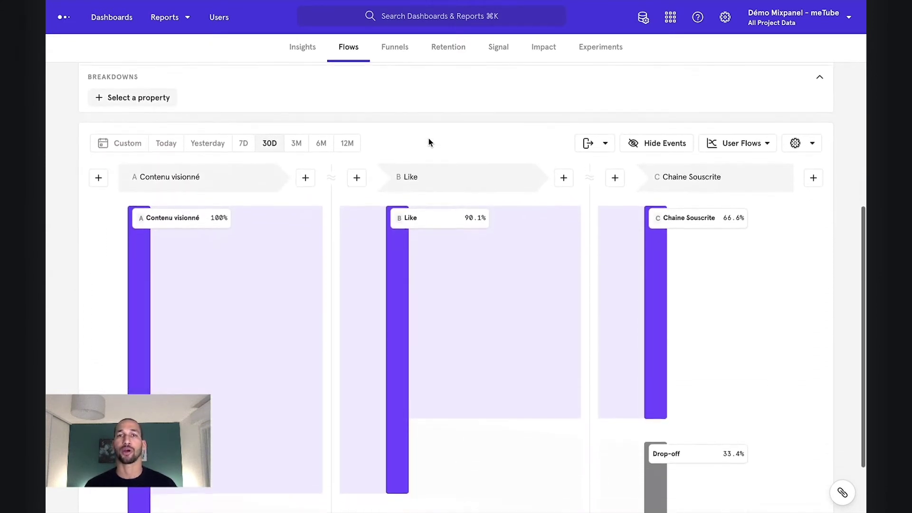
left_click(306, 150)
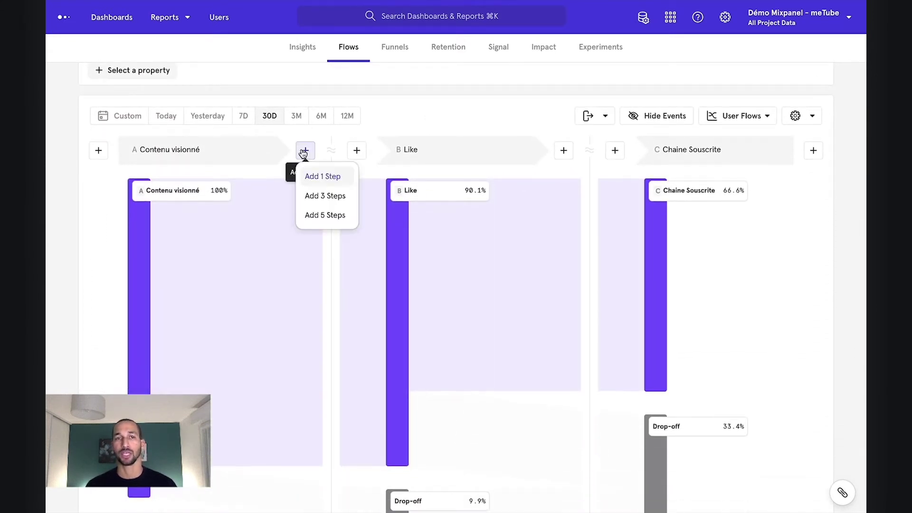
left_click(324, 197)
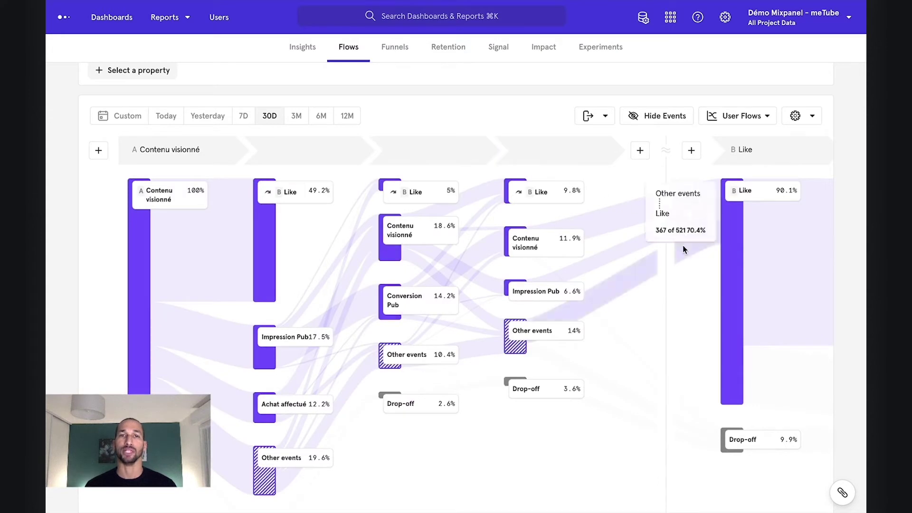
left_click(730, 240)
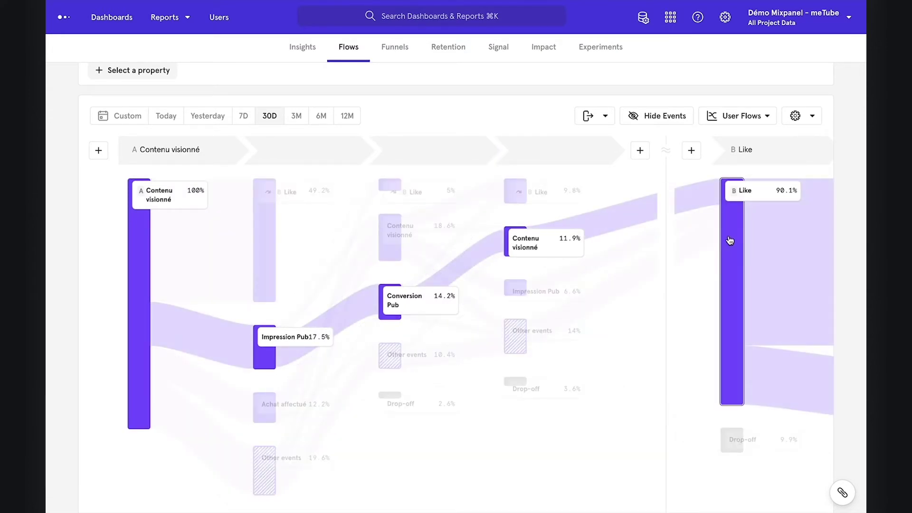
- Switch the flows report to Top Paths and review the paths from Contenu visionné to Chaine Souscrite
left_click(767, 115)
left_click(747, 162)
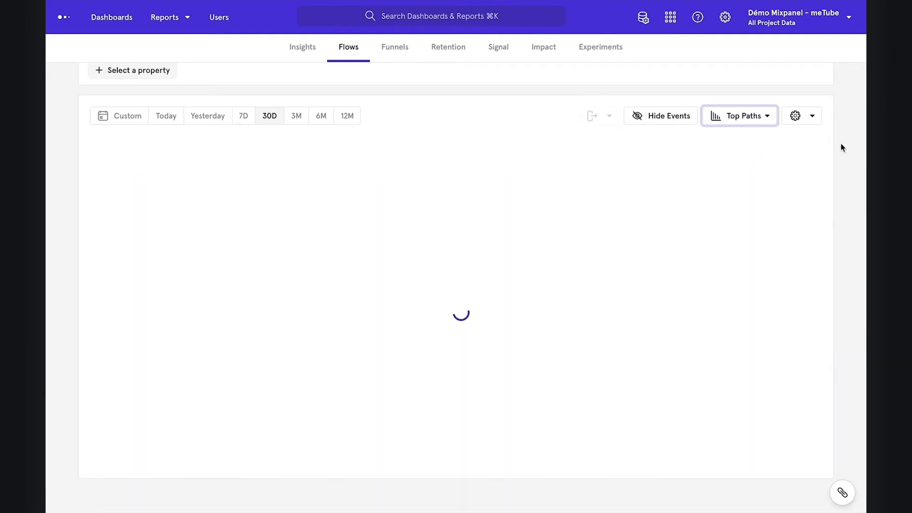
scroll(842, 147, "down", 4)
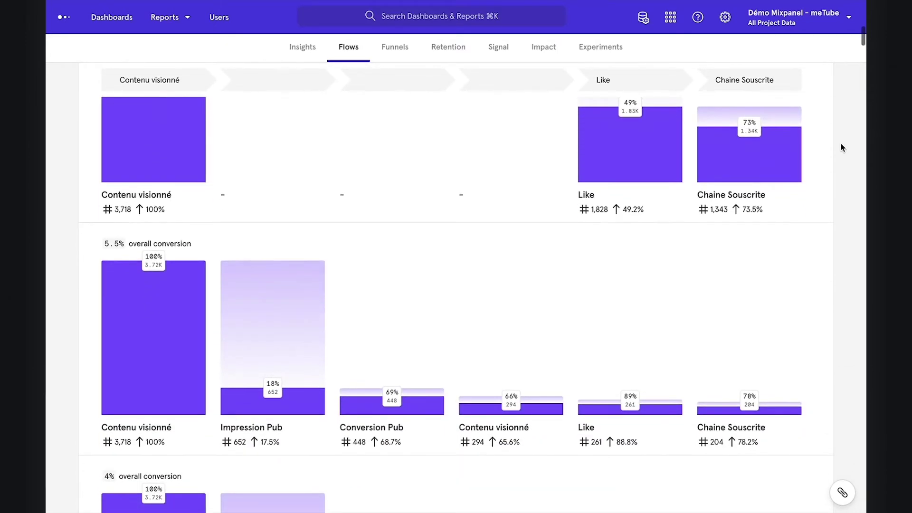
scroll(842, 148, "down", 3)
scroll(841, 148, "down", 3)
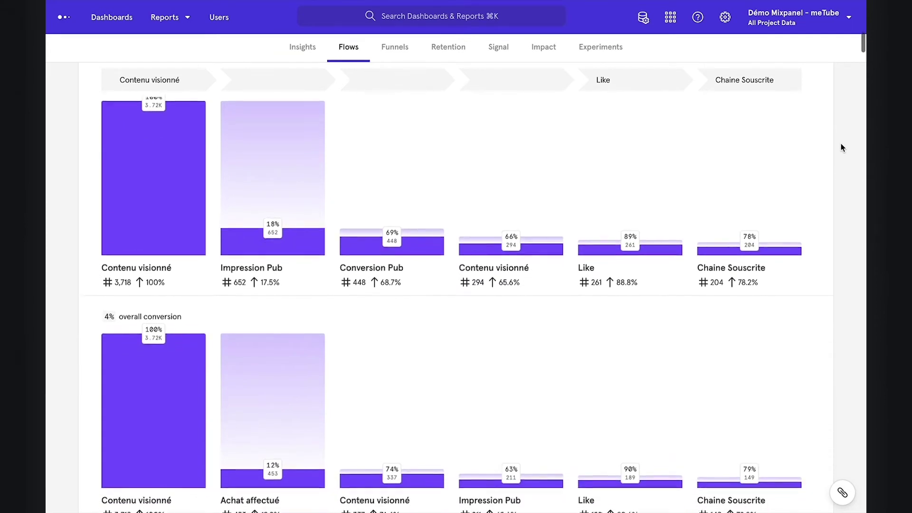
scroll(842, 148, "down", 2)
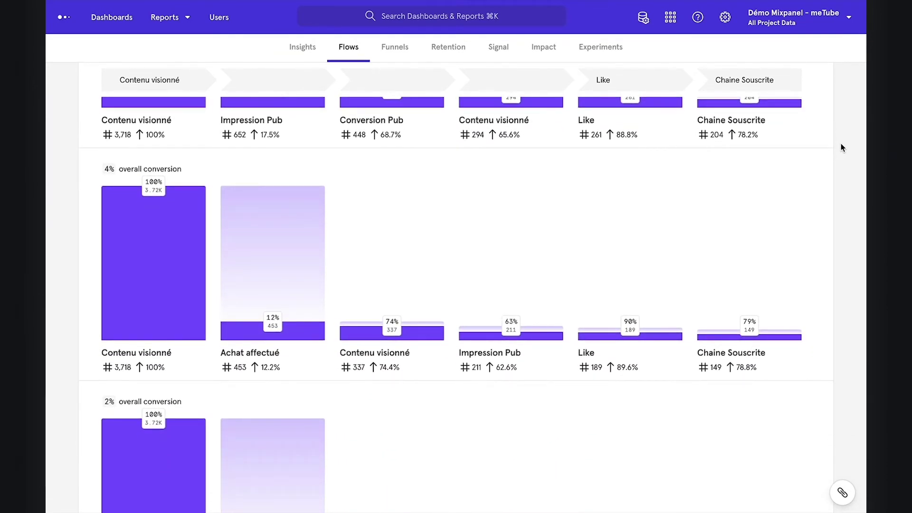
scroll(842, 148, "down", 4)
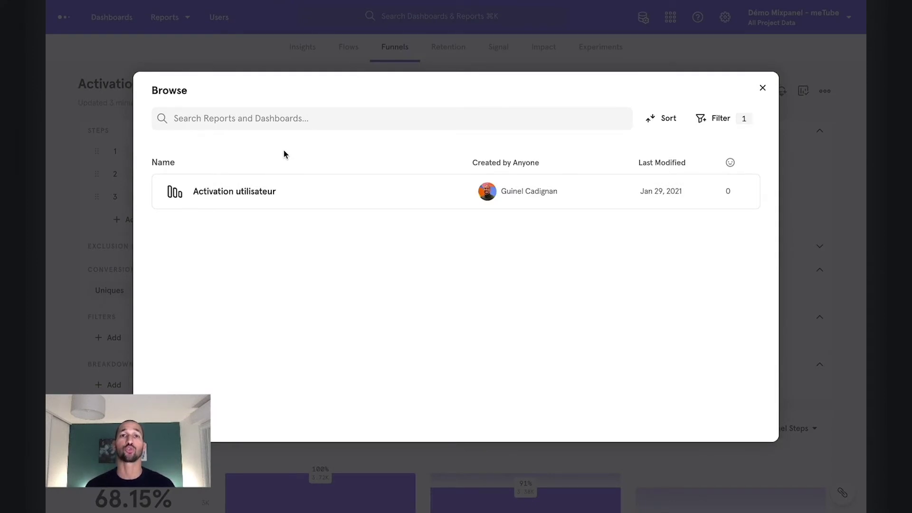
- Open the saved Activation utilisateur funnel and examine the conversion at its Contenu visionné, Like and Chaine Souscrite steps
left_click(236, 193)
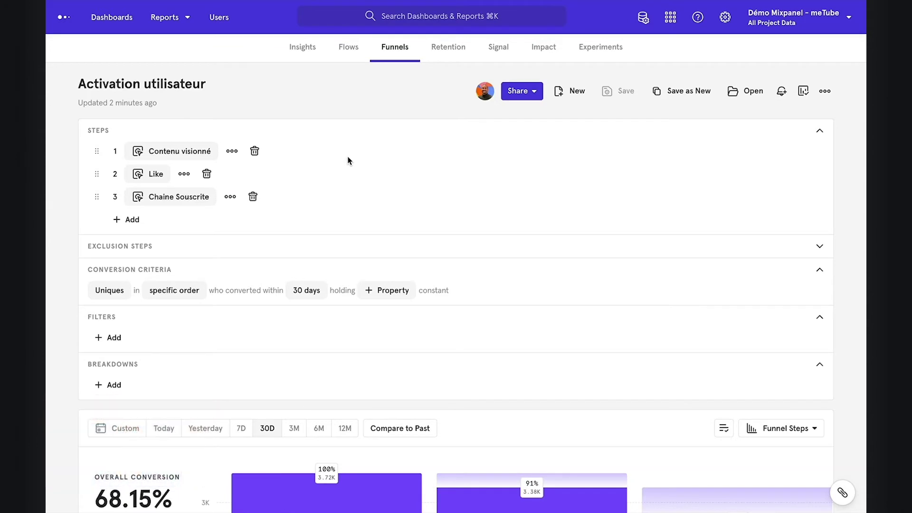
scroll(348, 157, "down", 2)
scroll(347, 158, "down", 4)
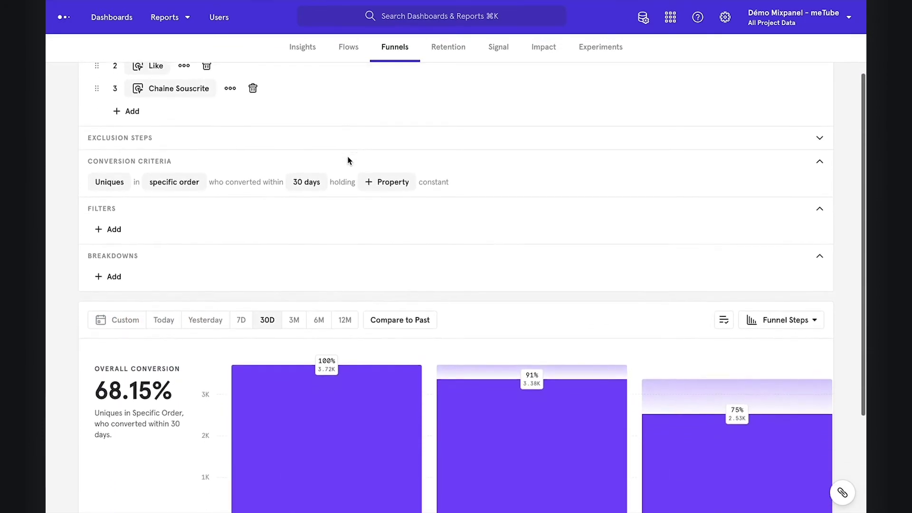
scroll(347, 158, "down", 3)
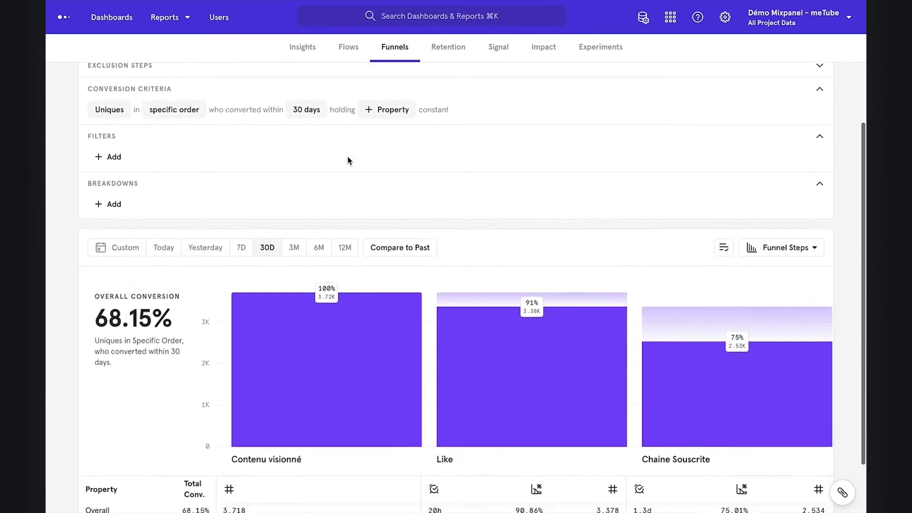
scroll(347, 160, "down", 1)
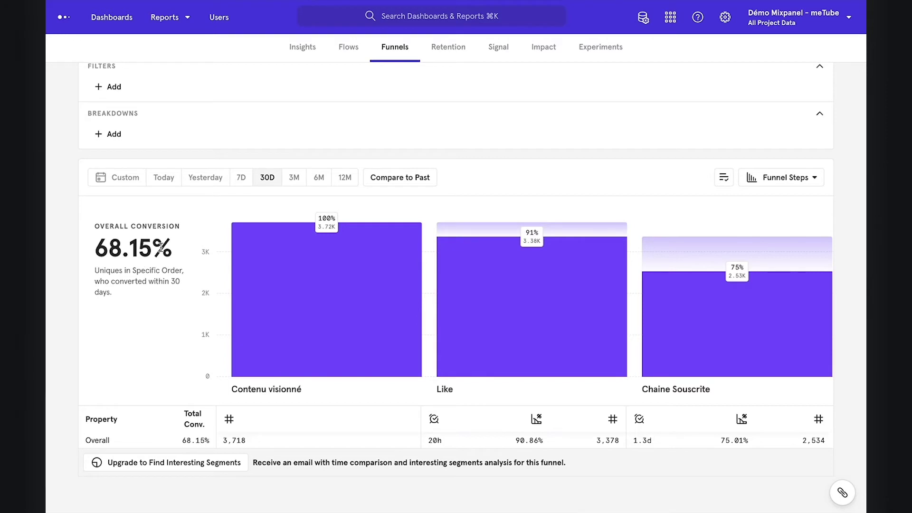
mouse_move(350, 263)
mouse_move(709, 261)
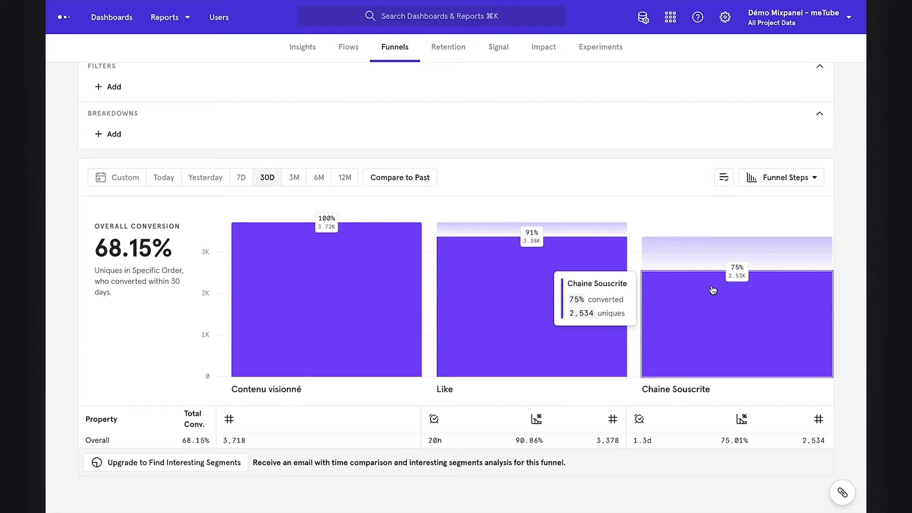
- Display the funnel as Time to Convert and inspect the conversions in the 0 - 2 days time span
left_click(788, 188)
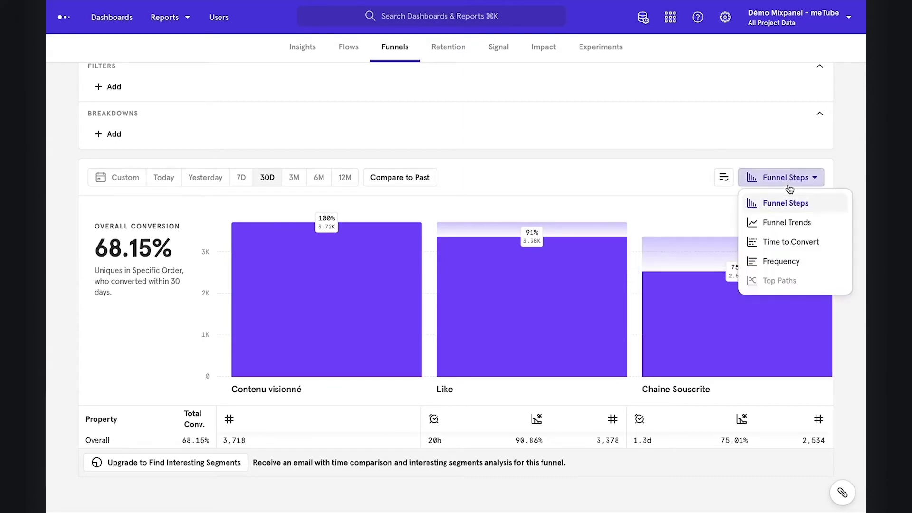
left_click(788, 242)
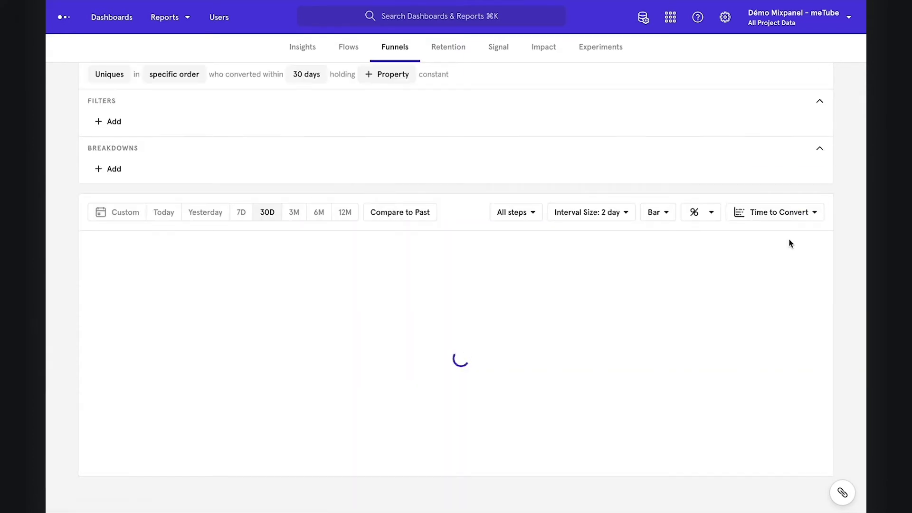
mouse_move(604, 296)
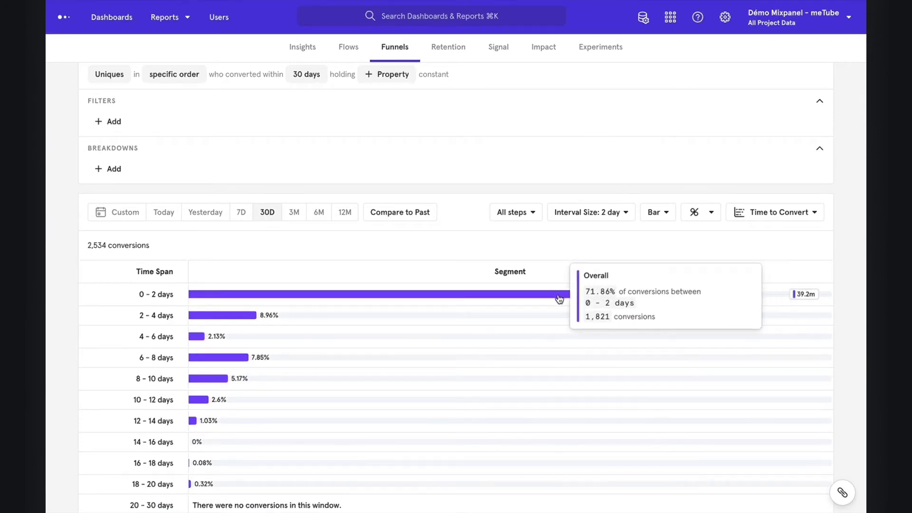
- Examine the funnel's conversion rates by Frequency and return the chart to Funnel Steps
left_click(786, 209)
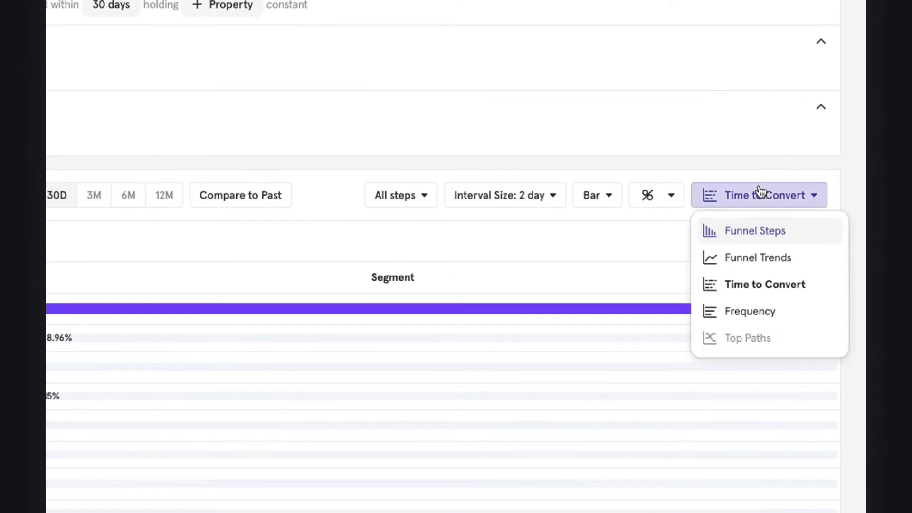
left_click(743, 311)
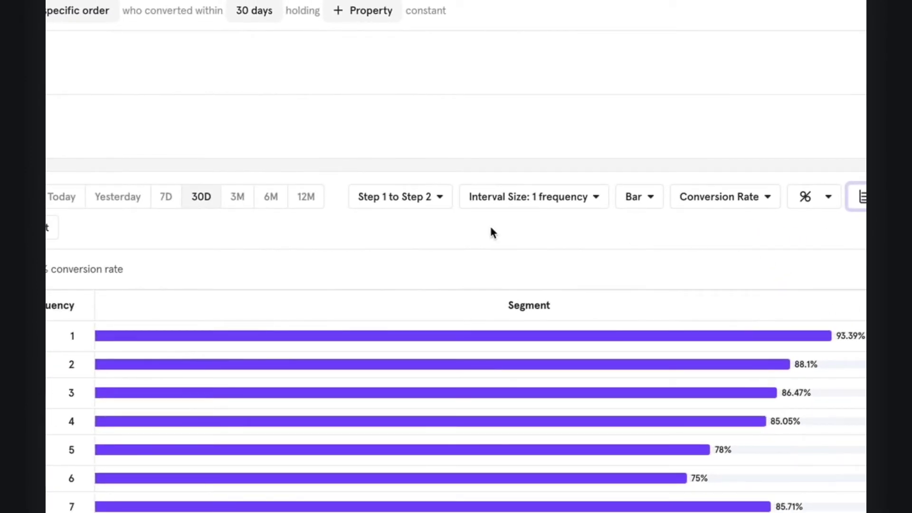
mouse_move(367, 339)
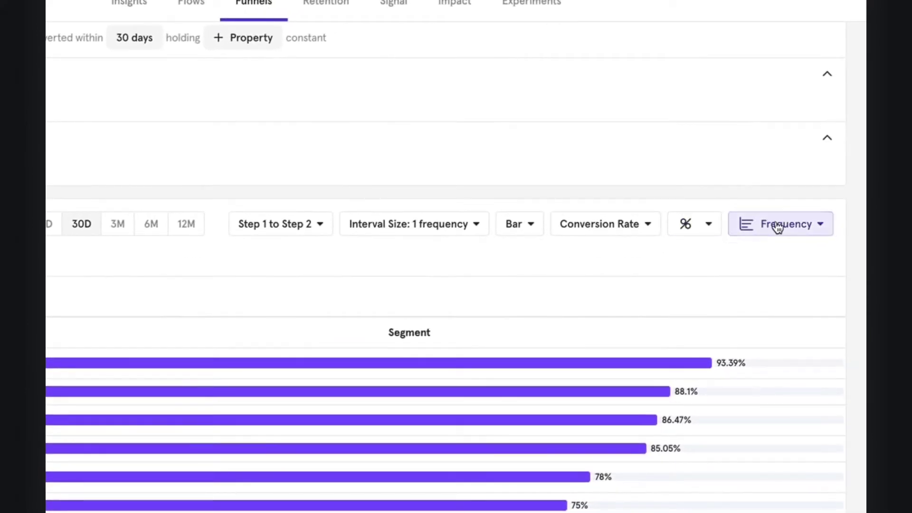
left_click(777, 234)
left_click(784, 259)
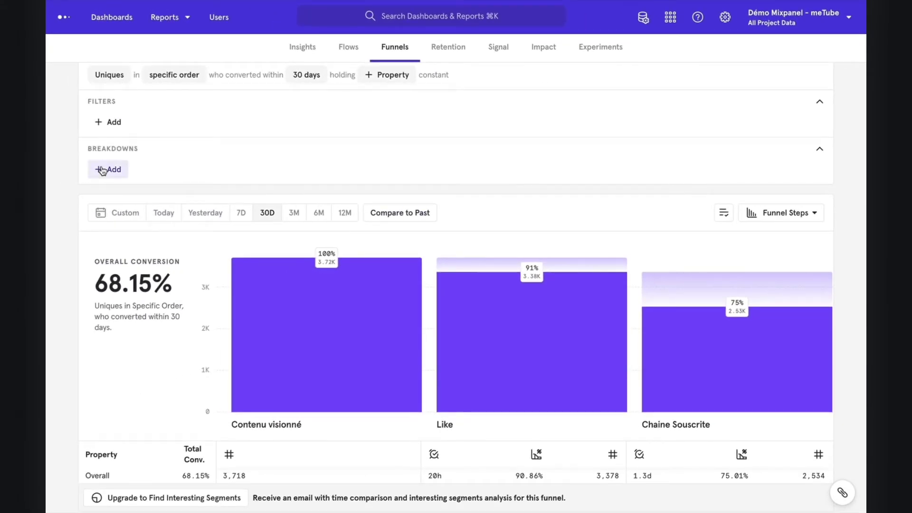
- Break down the funnel by Plateforme and hide the Overall segment to compare Android, iOS and Web
left_click(102, 170)
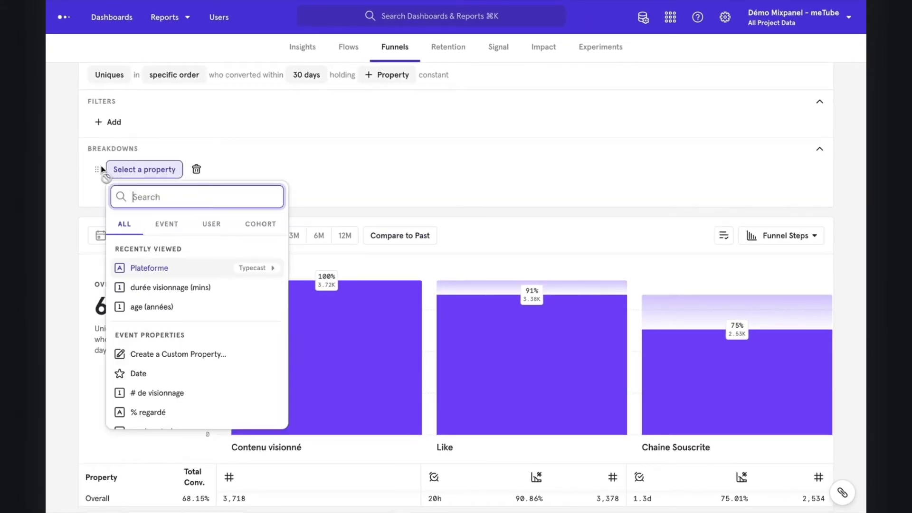
left_click(148, 269)
scroll(66, 278, "down", 2)
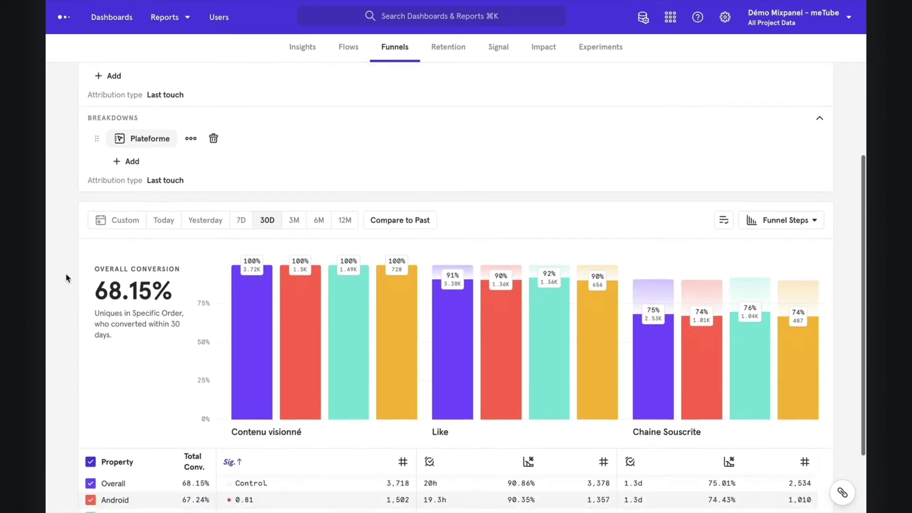
scroll(66, 278, "down", 2)
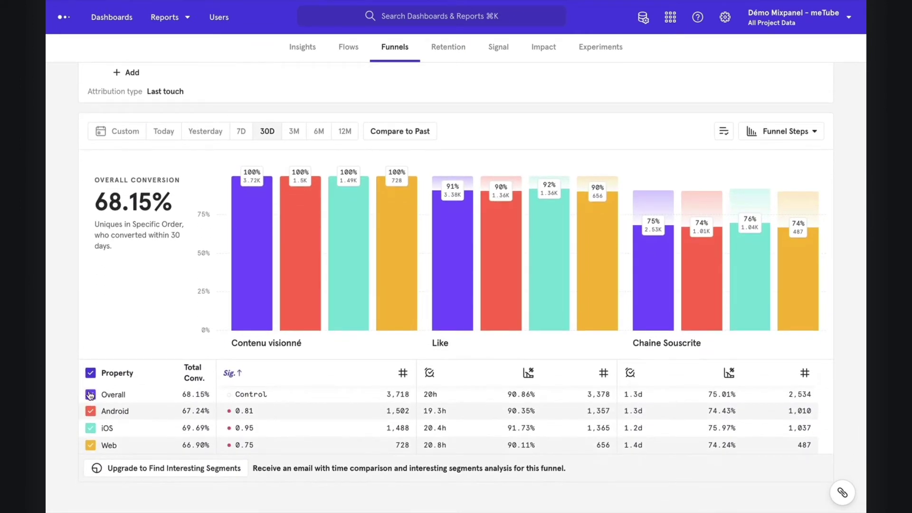
left_click(89, 395)
mouse_move(272, 303)
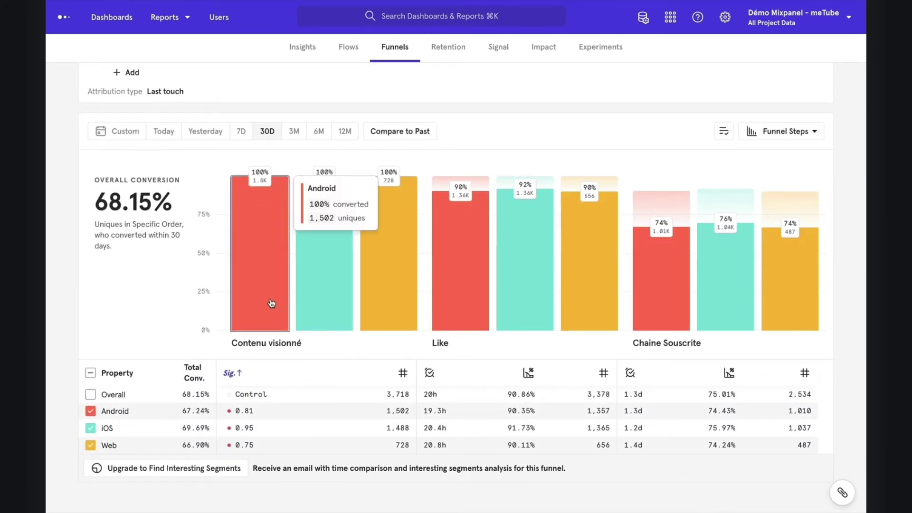
- Add Recherche as a funnel step and place it between Like and Chaine souscrite
scroll(285, 228, "up", 6)
left_click(145, 239)
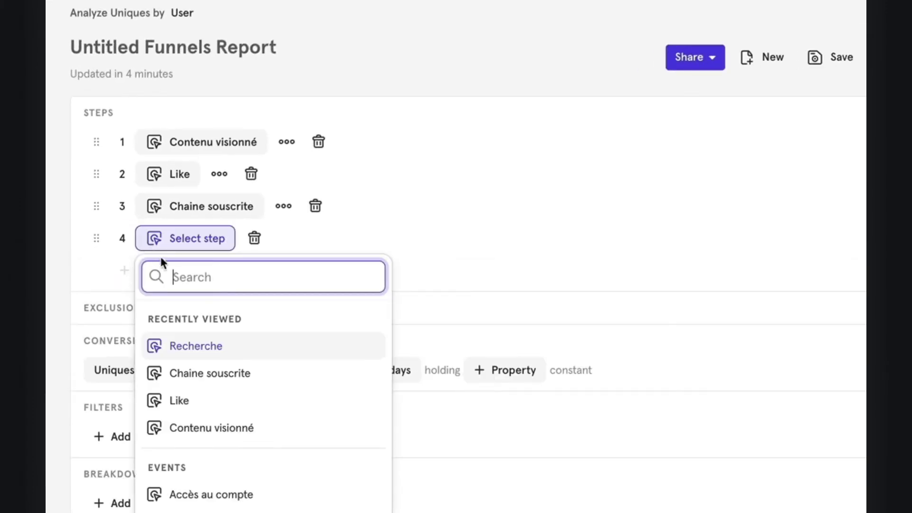
left_click(192, 344)
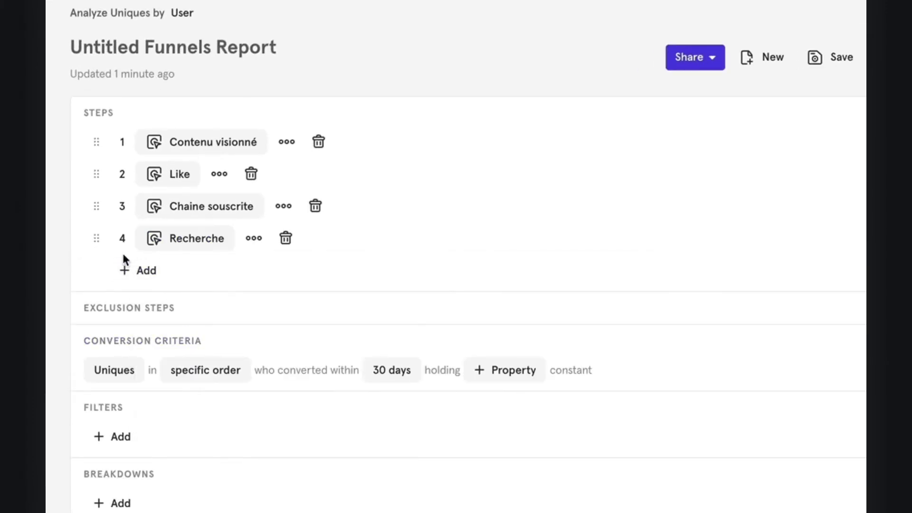
left_click_drag(94, 240, 88, 195)
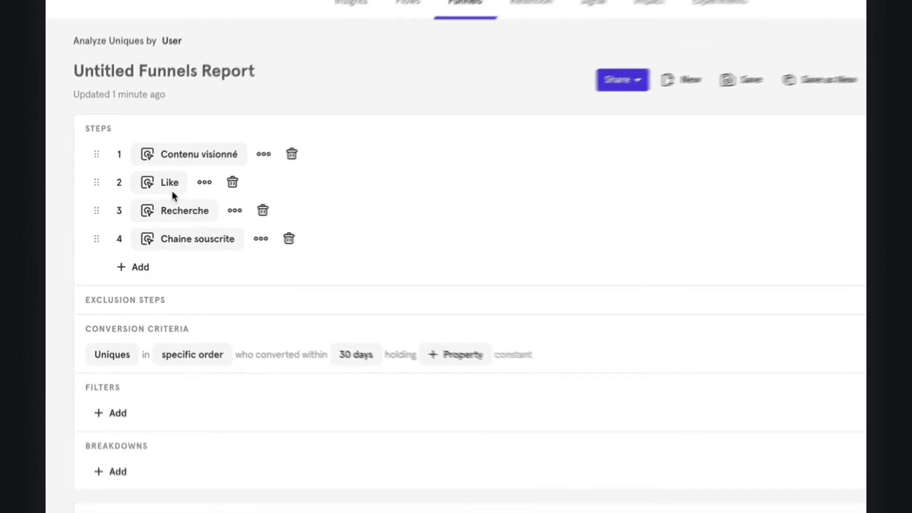
- Save the drop-offs at the Recherche step as a cohort named "Utilisateurs non convertis Like > Recherche" and view its list of users
scroll(394, 209, "down", 6)
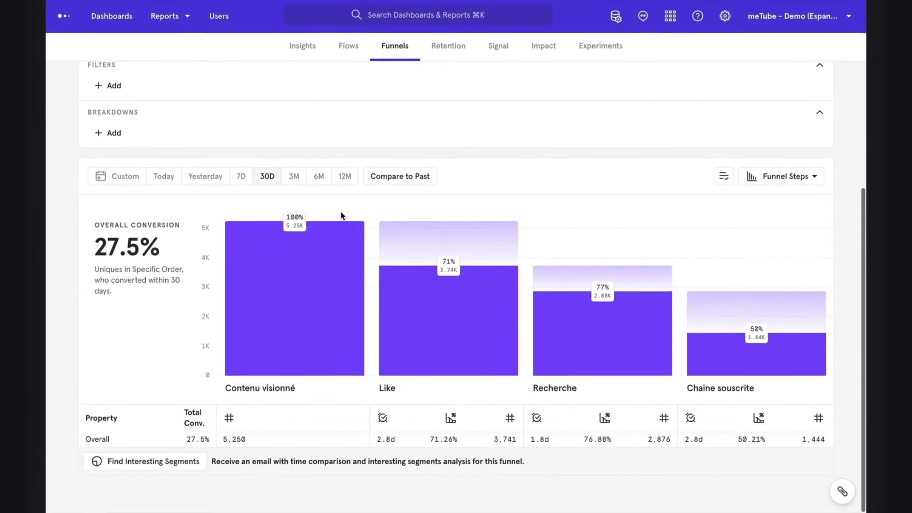
mouse_move(562, 284)
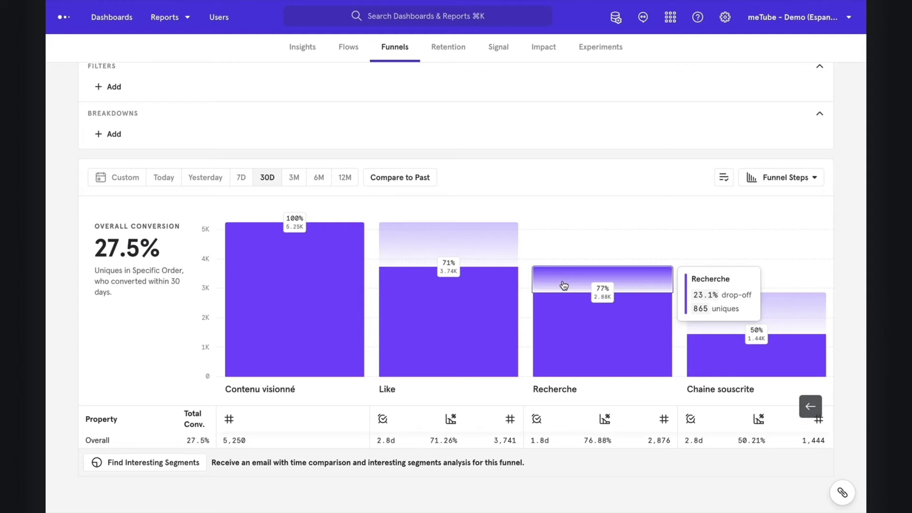
left_click(563, 285)
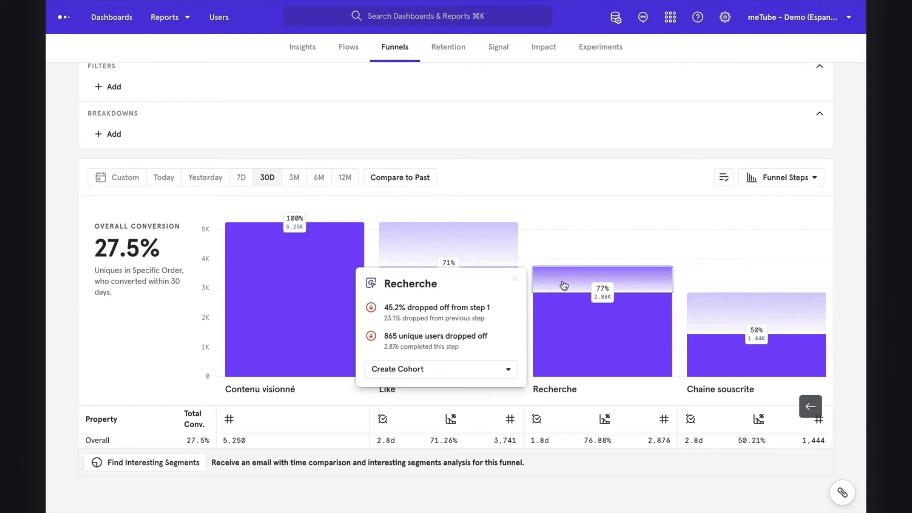
left_click(500, 375)
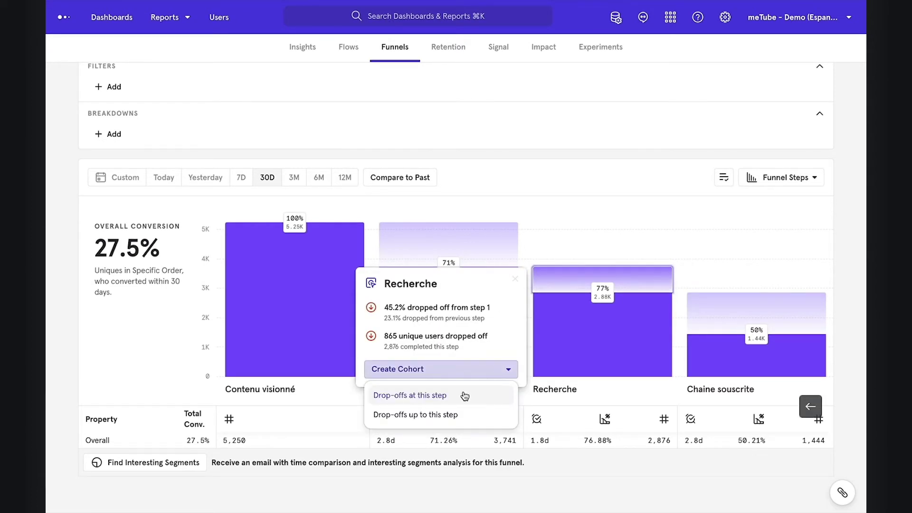
left_click(438, 397)
type("Utilisateurs non convertis Like > Recherche")
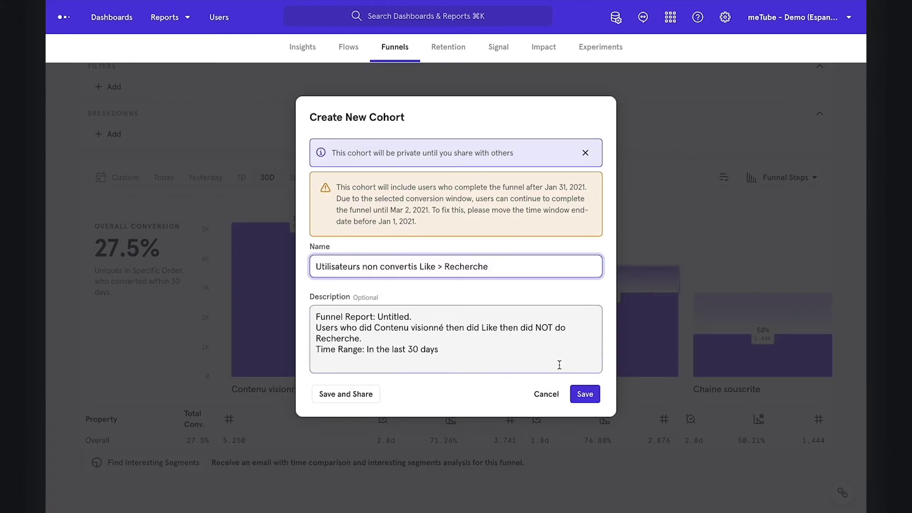
left_click(584, 398)
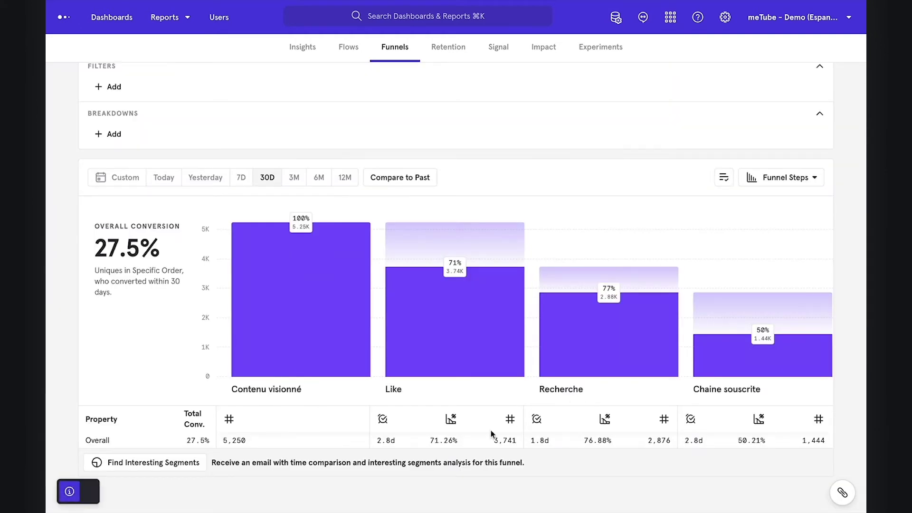
left_click(180, 494)
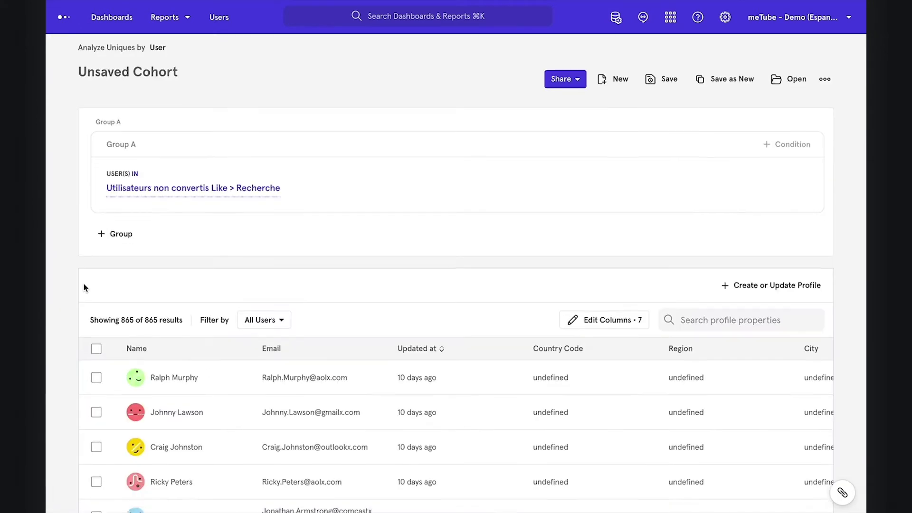
scroll(83, 284, "down", 4)
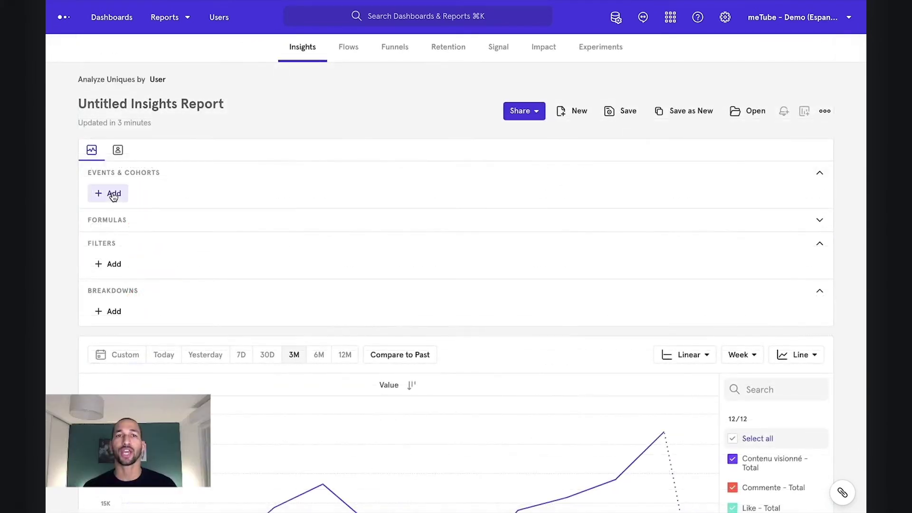
- Add the "Utilisateurs non convertis Like > Recherche" cohort to the Insights report and inspect its weekly user trend
left_click(105, 192)
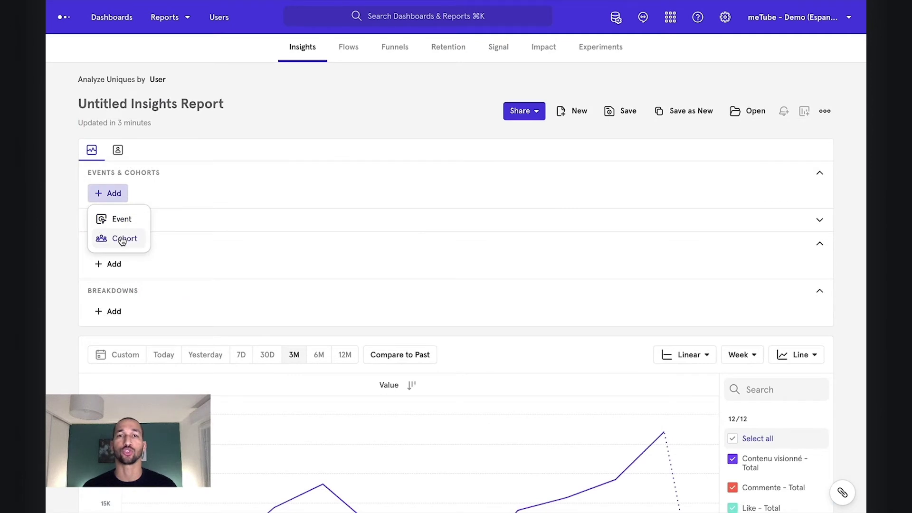
left_click(119, 238)
left_click(156, 290)
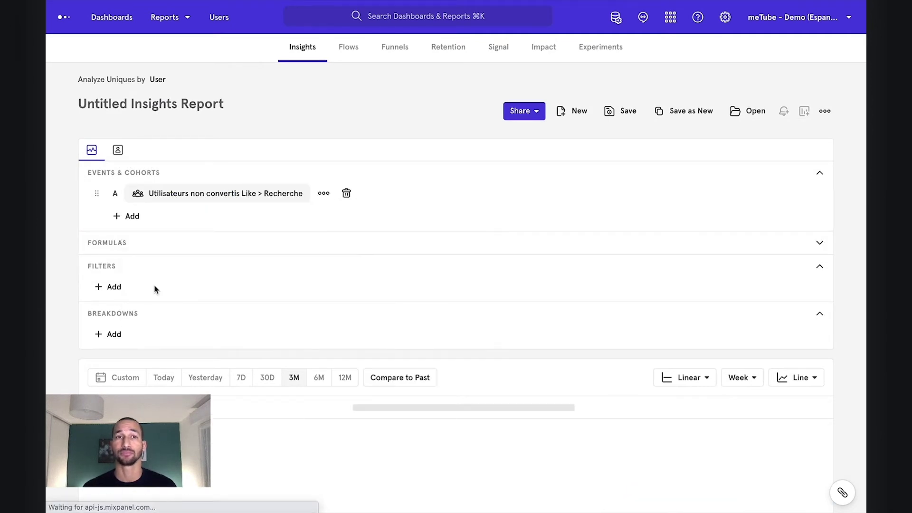
mouse_move(236, 202)
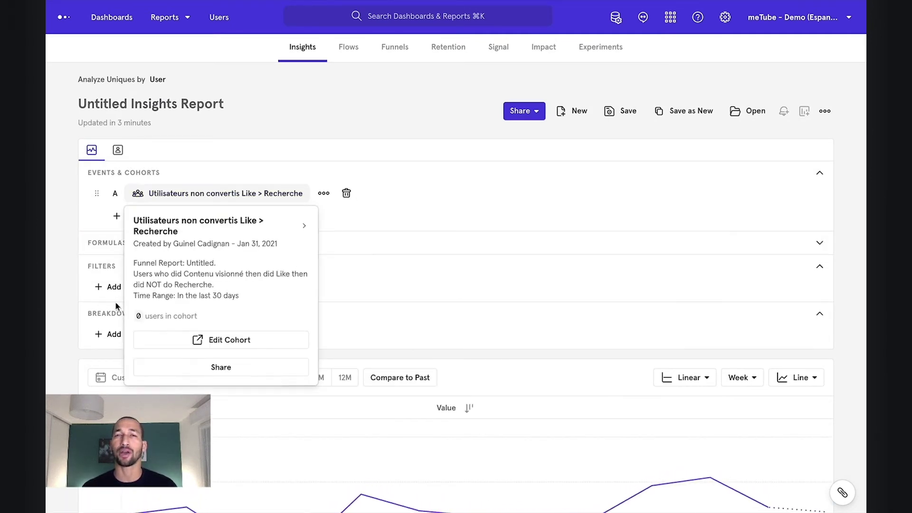
scroll(81, 341, "down", 3)
mouse_move(186, 383)
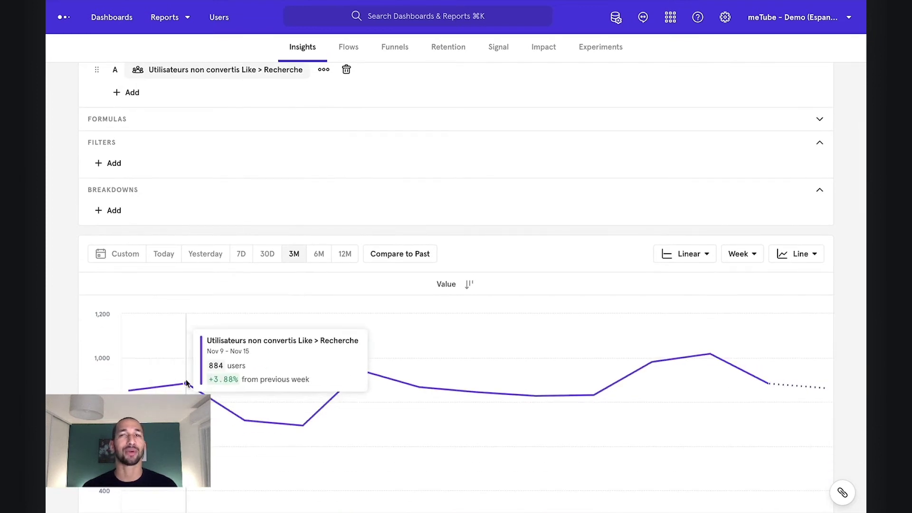
mouse_move(357, 376)
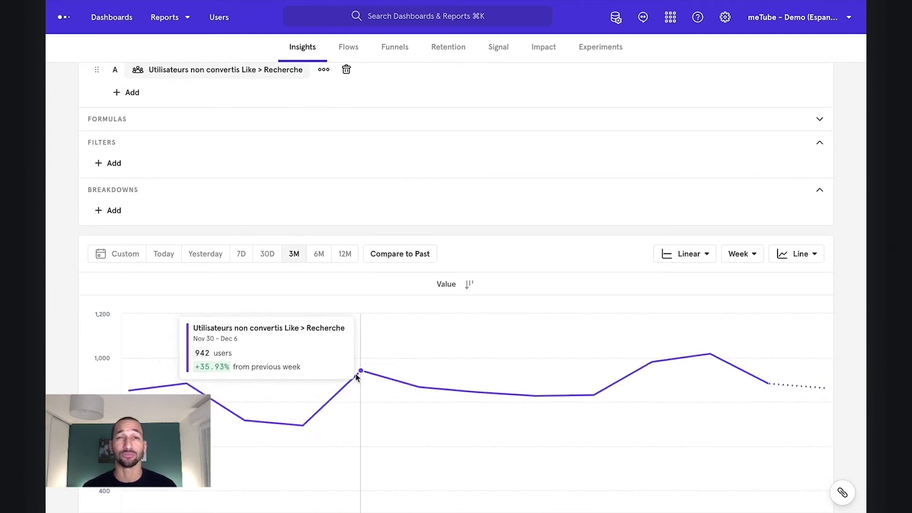
scroll(357, 377, "up", 3)
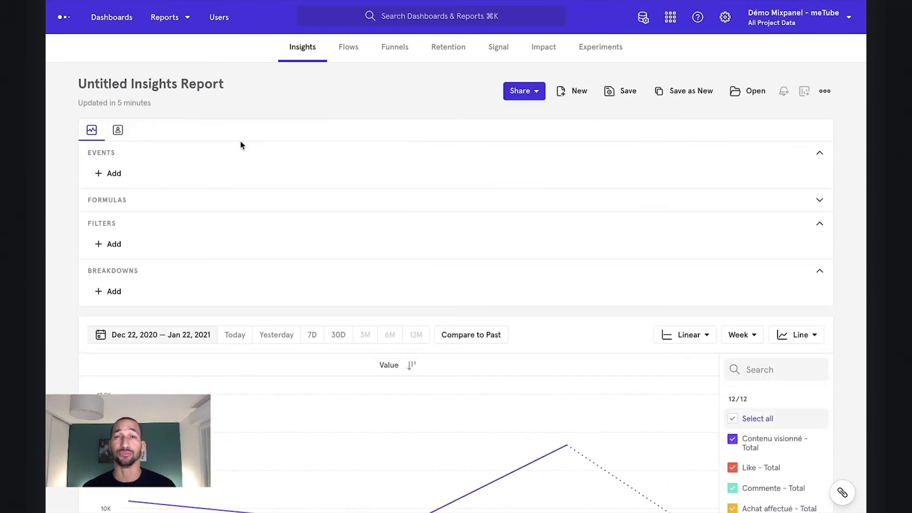
- Chart the Recherche event in Insights as Total per User aggregated by Average and inspect its weekly values
left_click(116, 177)
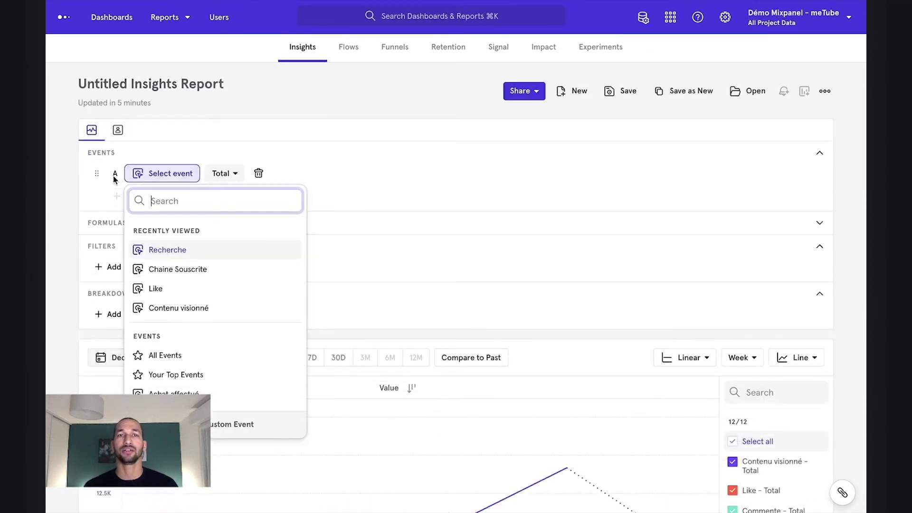
left_click(156, 248)
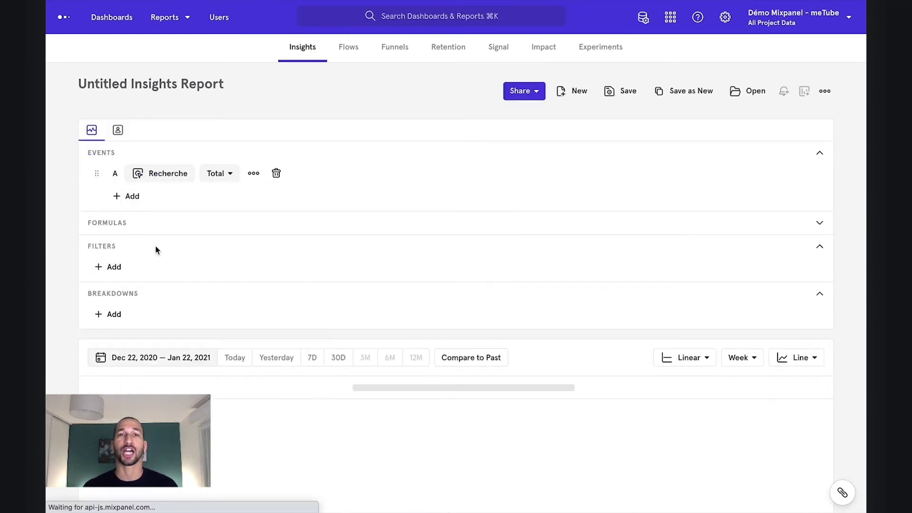
left_click(227, 174)
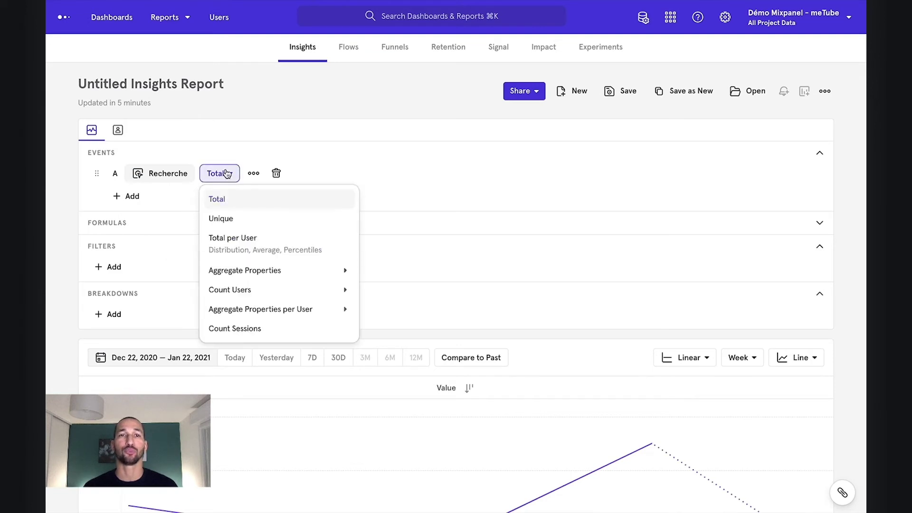
left_click(229, 246)
left_click(360, 179)
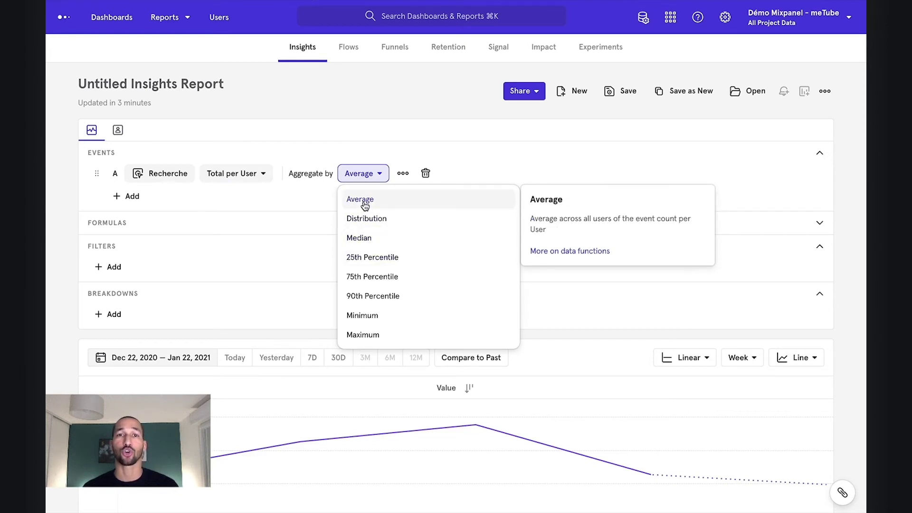
left_click(364, 204)
scroll(464, 201, "down", 3)
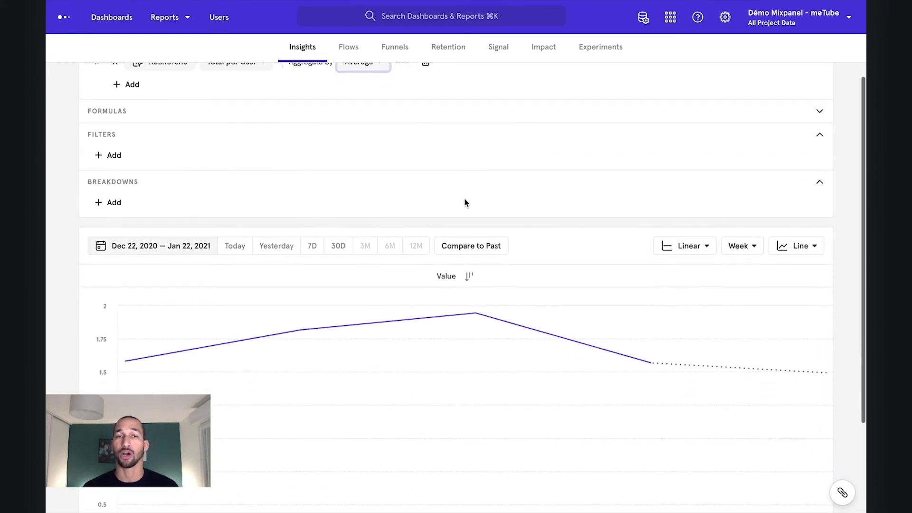
mouse_move(274, 326)
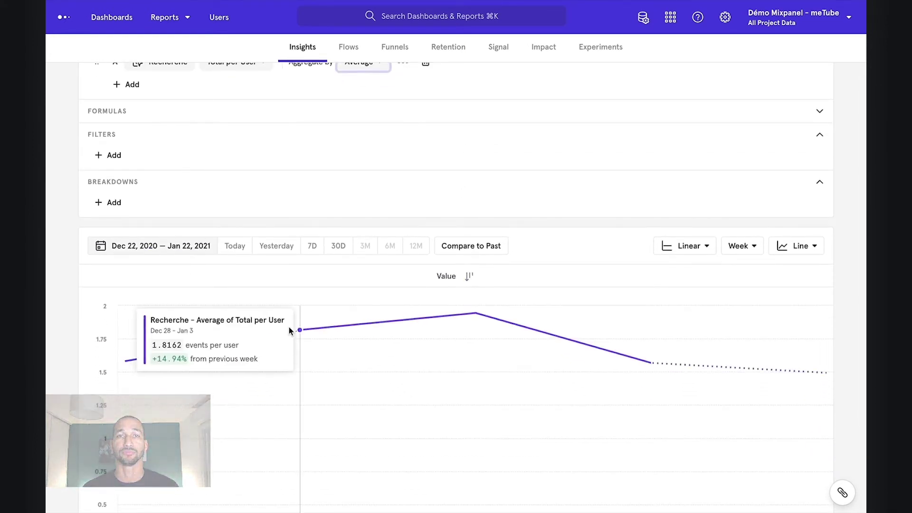
mouse_move(477, 327)
scroll(477, 327, "up", 2)
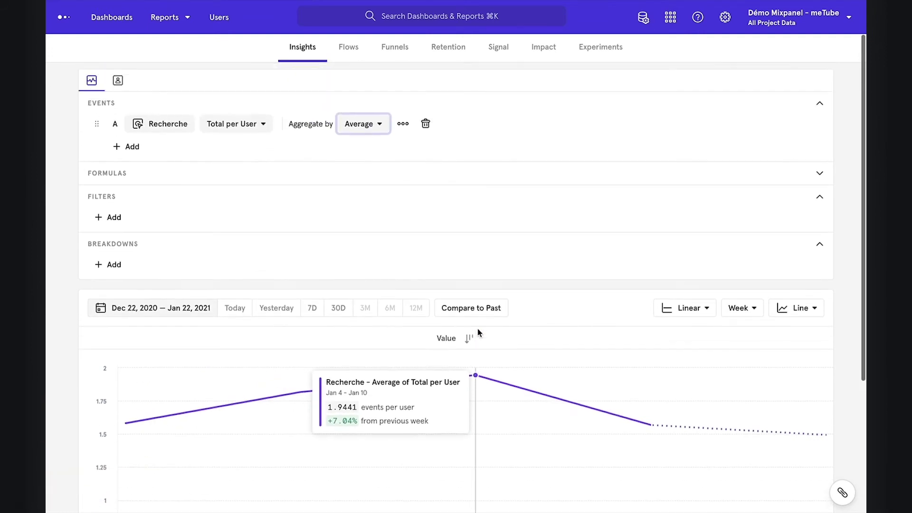
- Break down the Recherche average by age (années), review the age-group curves and change the chart type
left_click(114, 267)
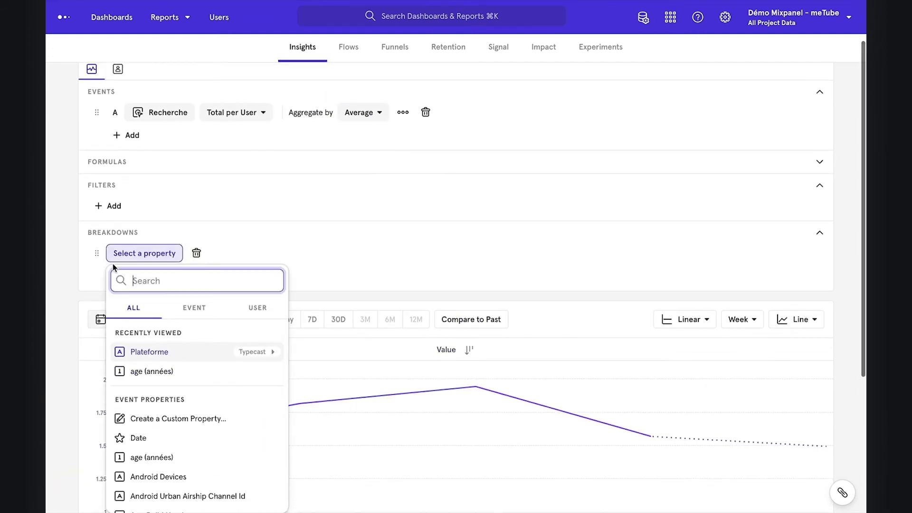
left_click(144, 372)
scroll(480, 218, "down", 1)
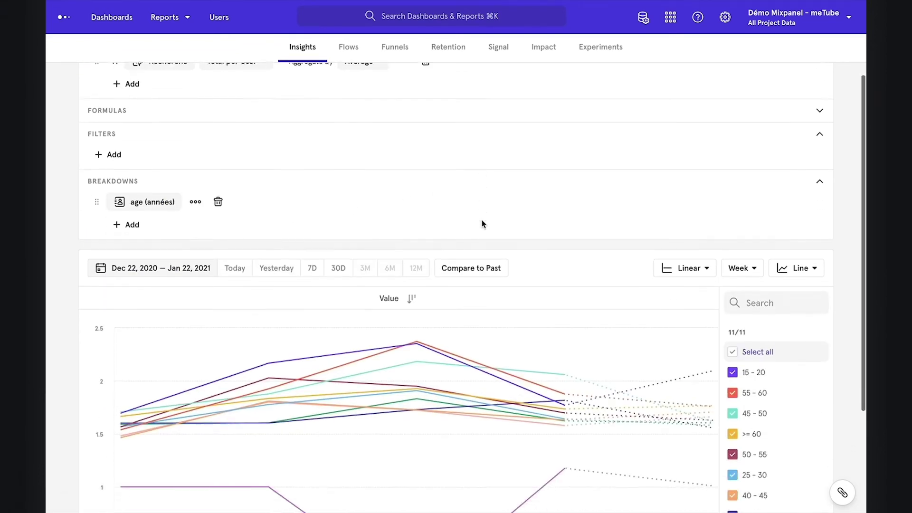
scroll(482, 224, "down", 2)
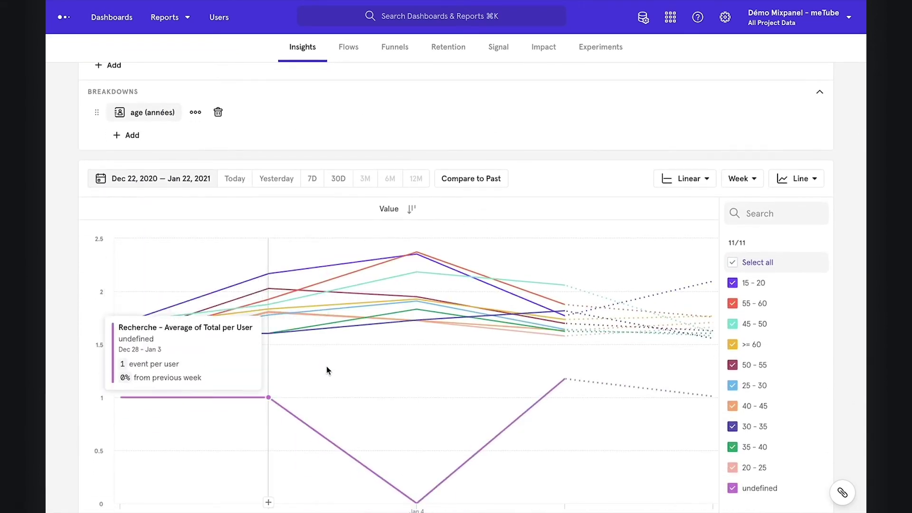
left_click(806, 184)
left_click(738, 207)
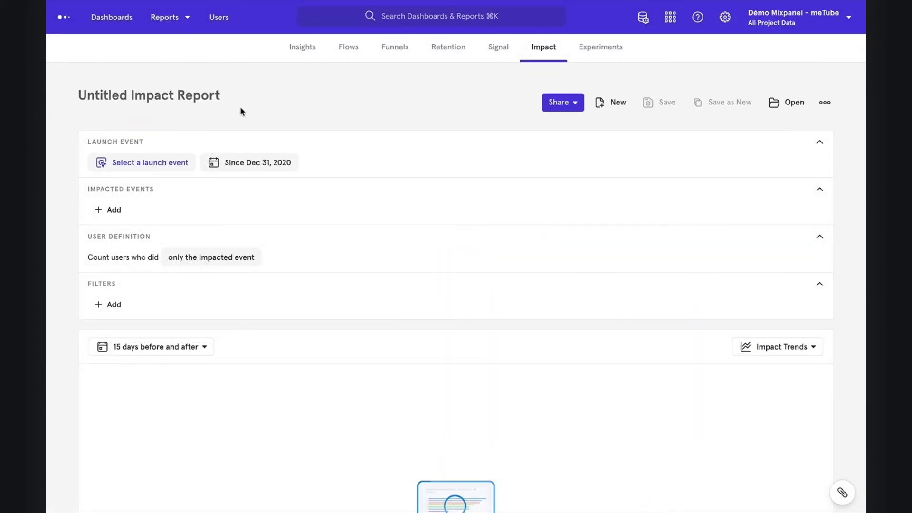
- Set Ajout en Favoris as launch event and Contenu visionné as impacted event in the Impact report, and examine the launch impact and trends
left_click(159, 163)
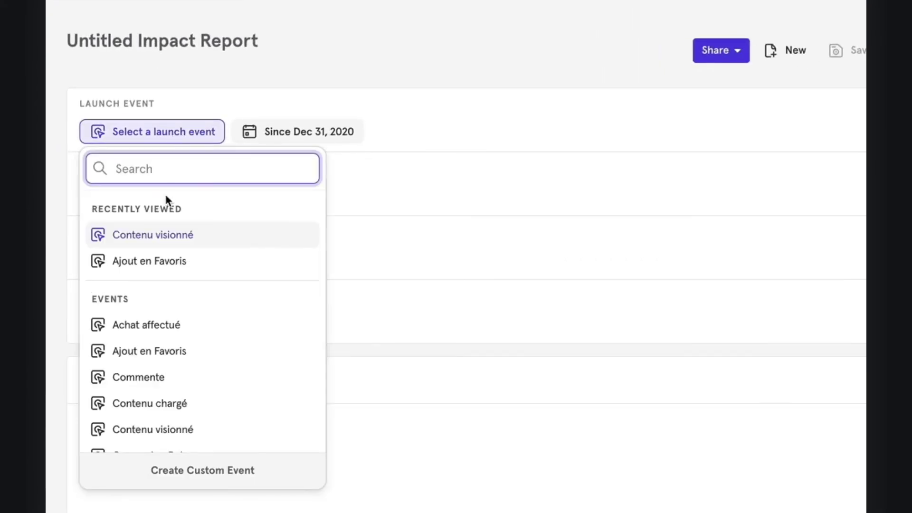
left_click(163, 258)
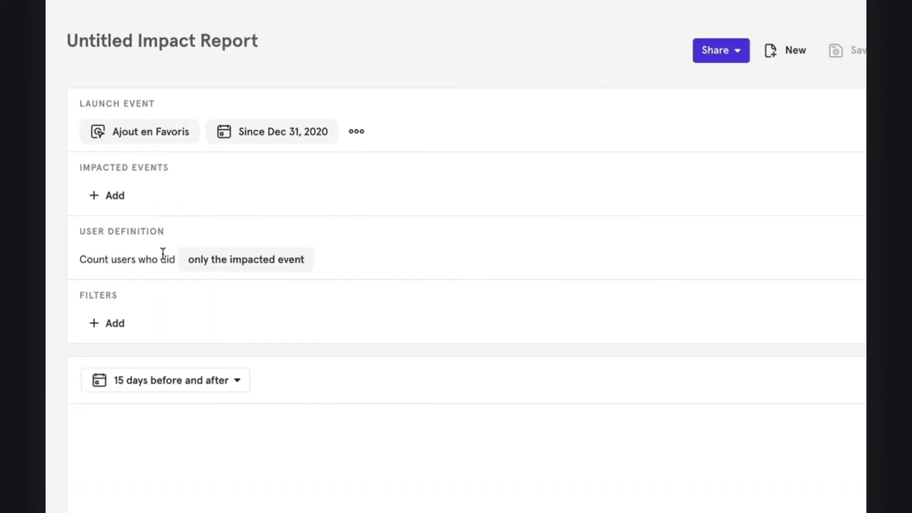
scroll(442, 88, "down", 2)
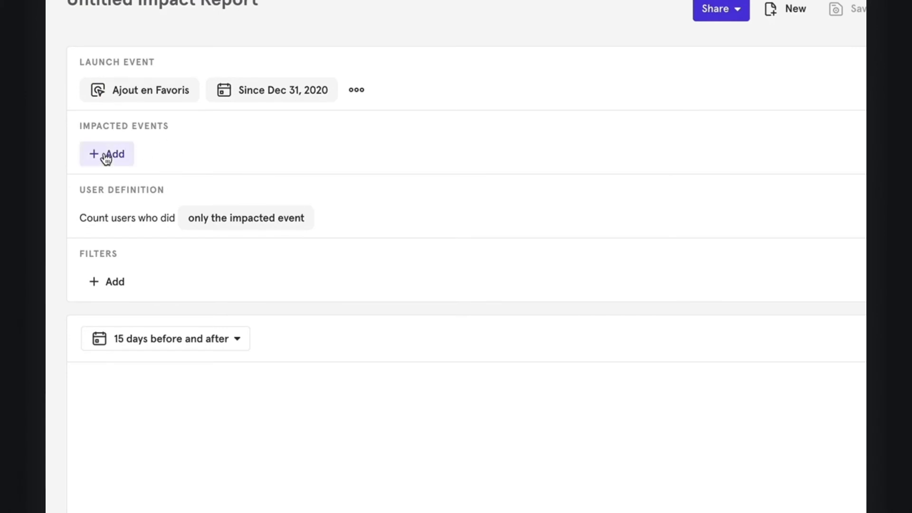
left_click(105, 156)
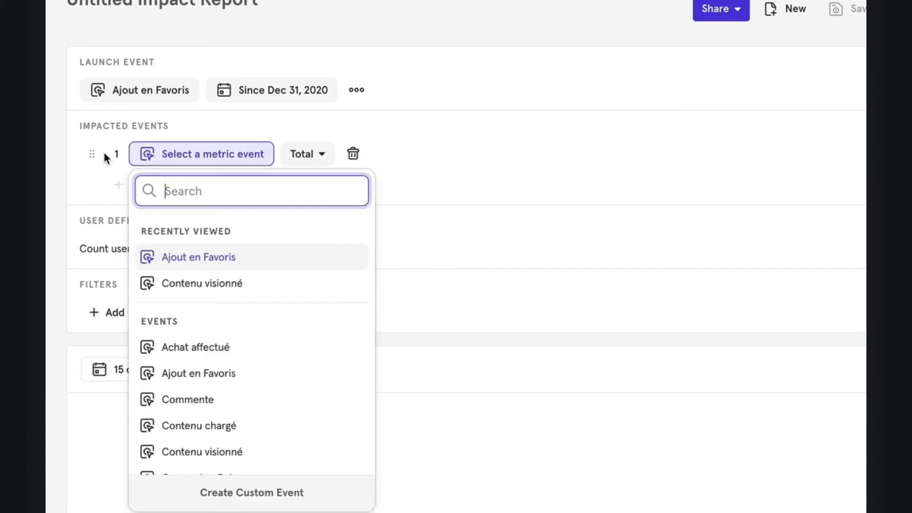
left_click(212, 283)
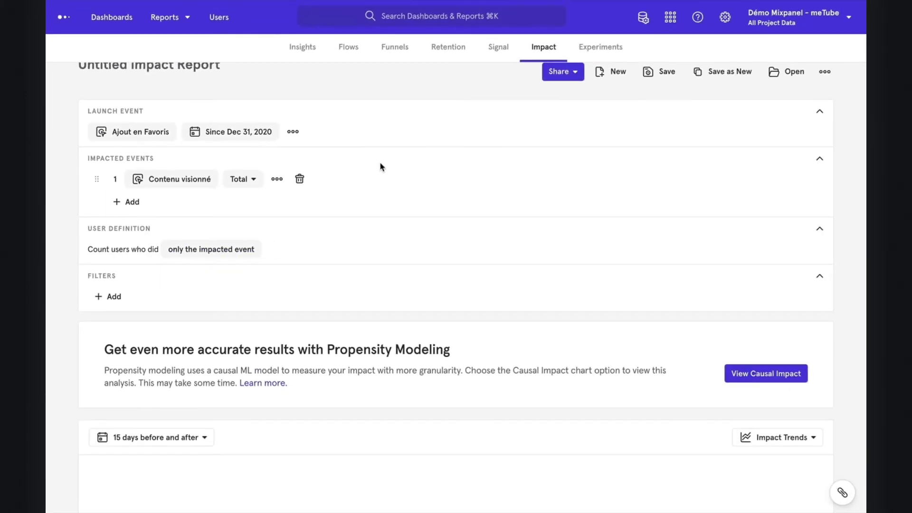
scroll(386, 171, "down", 1)
scroll(385, 171, "down", 5)
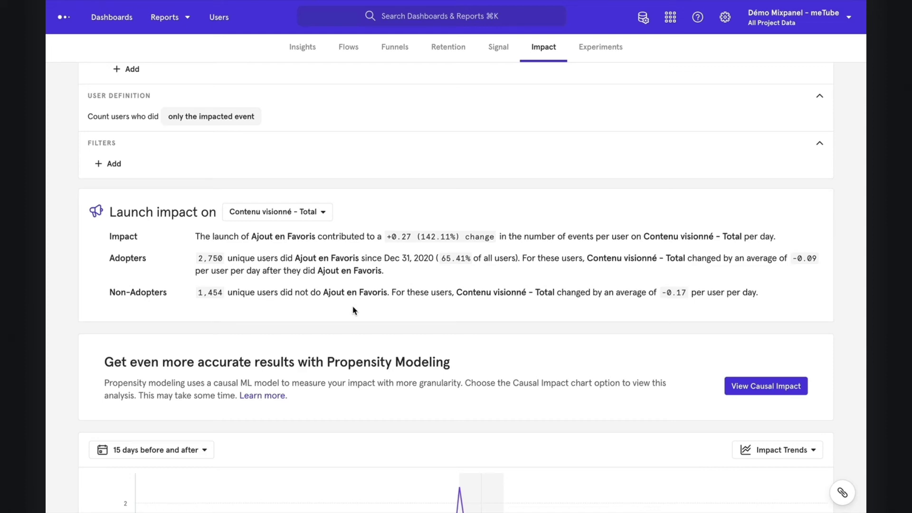
scroll(353, 311, "down", 13)
mouse_move(637, 387)
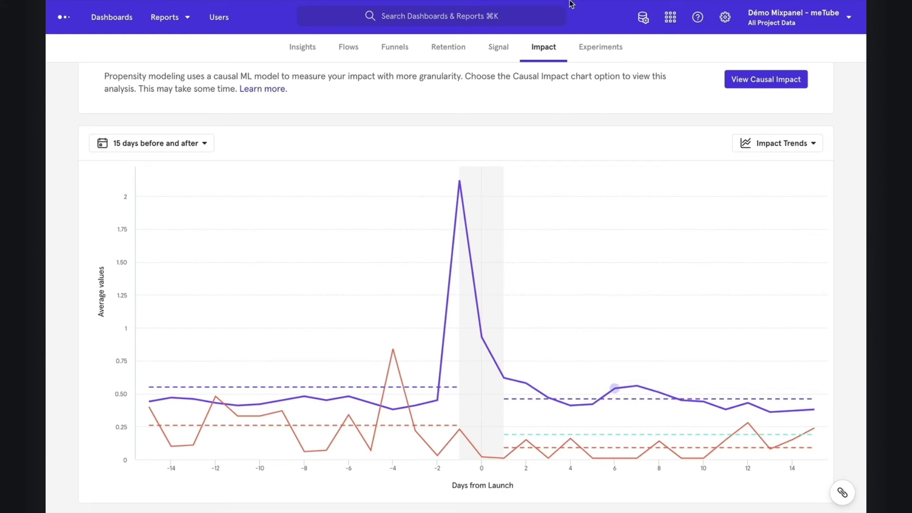
- In the Experiments report, set the Groupe Control cohort as control and the Groupe Variant cohort as variant
left_click(601, 47)
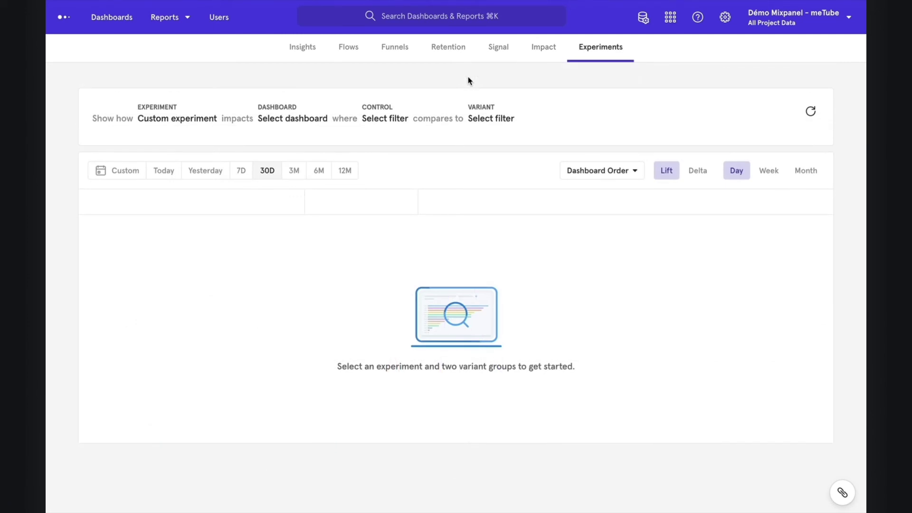
left_click(385, 119)
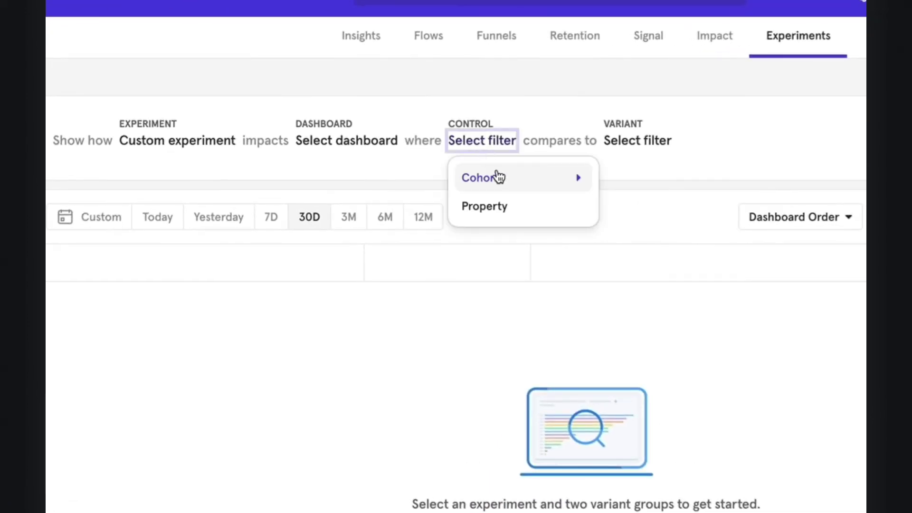
left_click(499, 178)
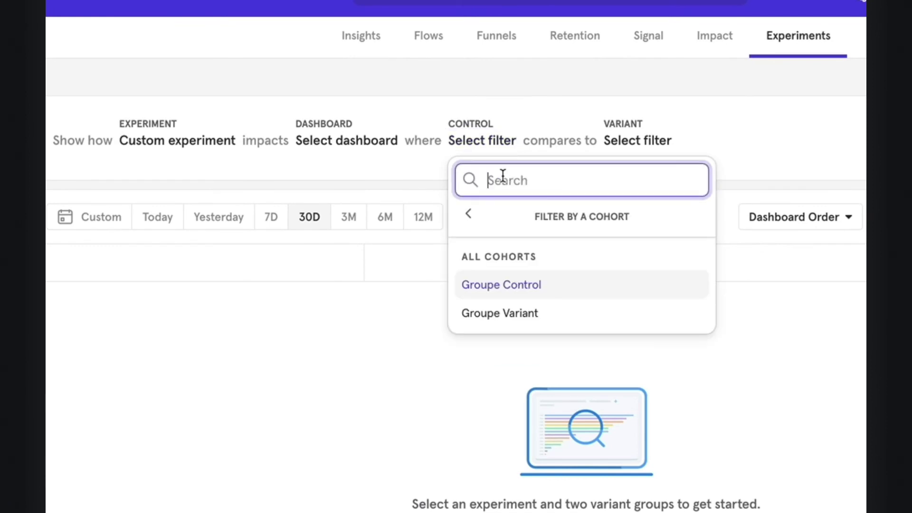
left_click(504, 288)
left_click(661, 141)
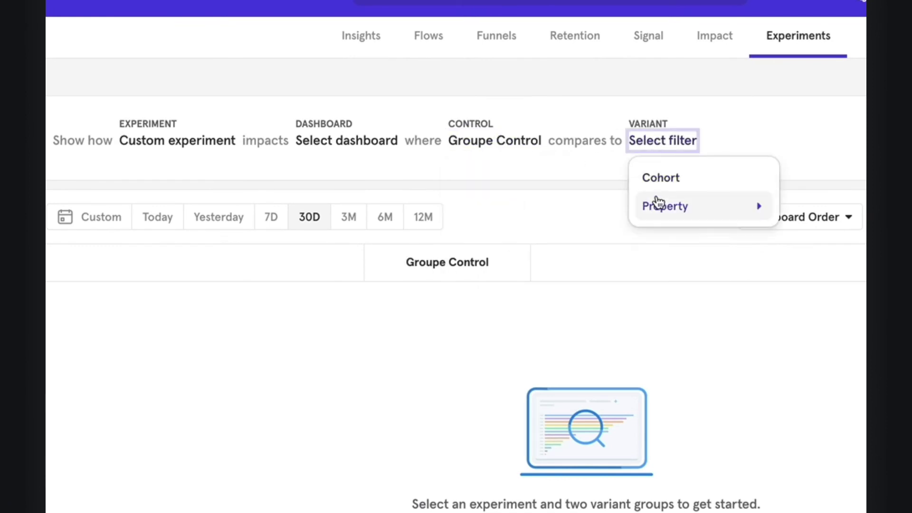
left_click(675, 180)
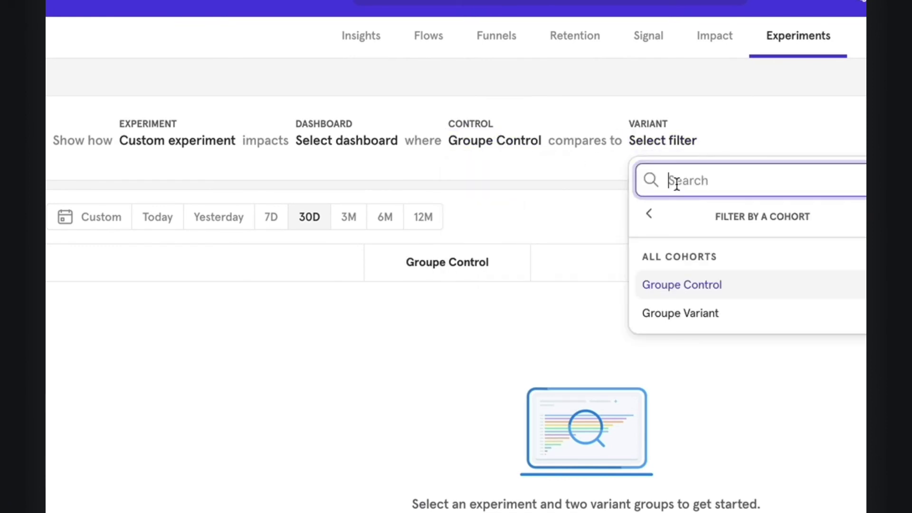
left_click(687, 313)
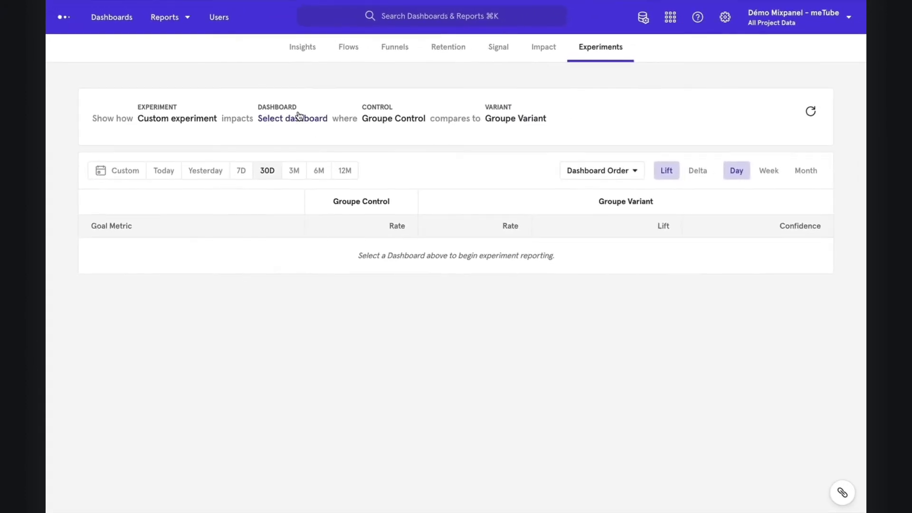
- Apply the KPIs Importants dashboard to the experiment and expand the first Événements les plus réalisés metric to examine its per-event results
left_click(298, 117)
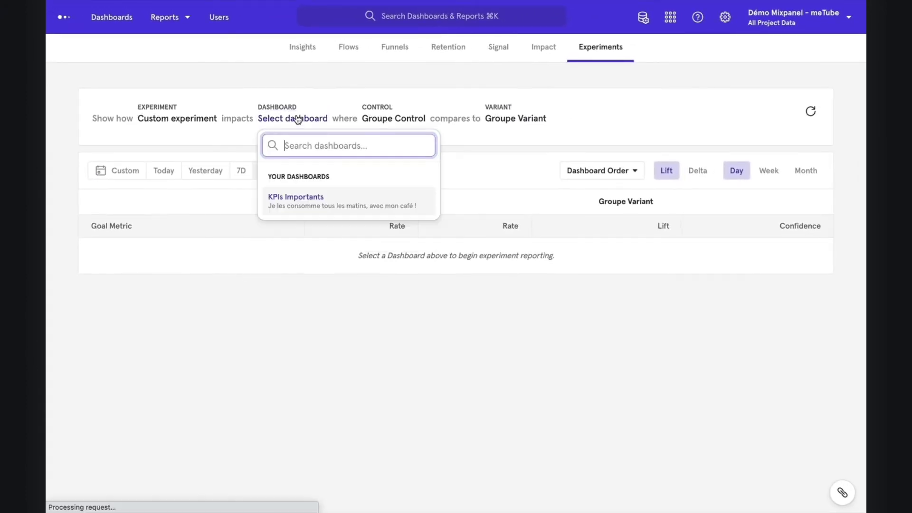
left_click(295, 198)
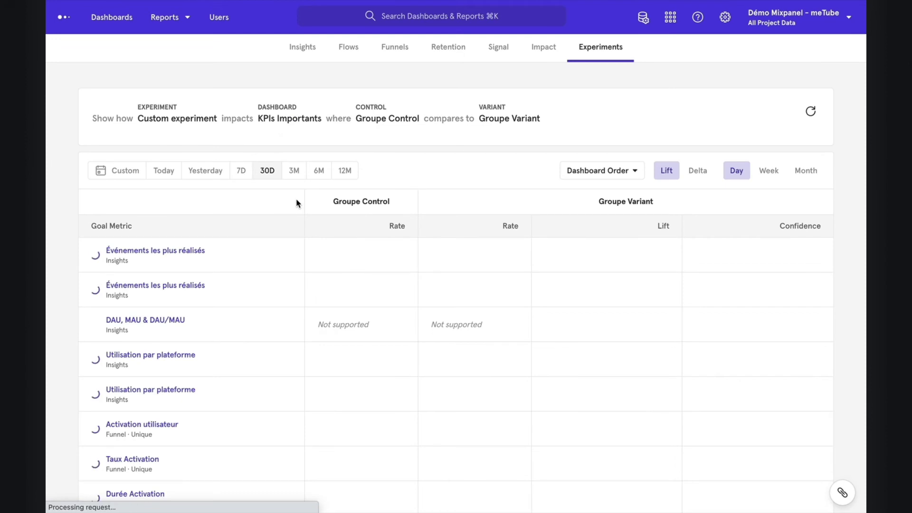
left_click(96, 259)
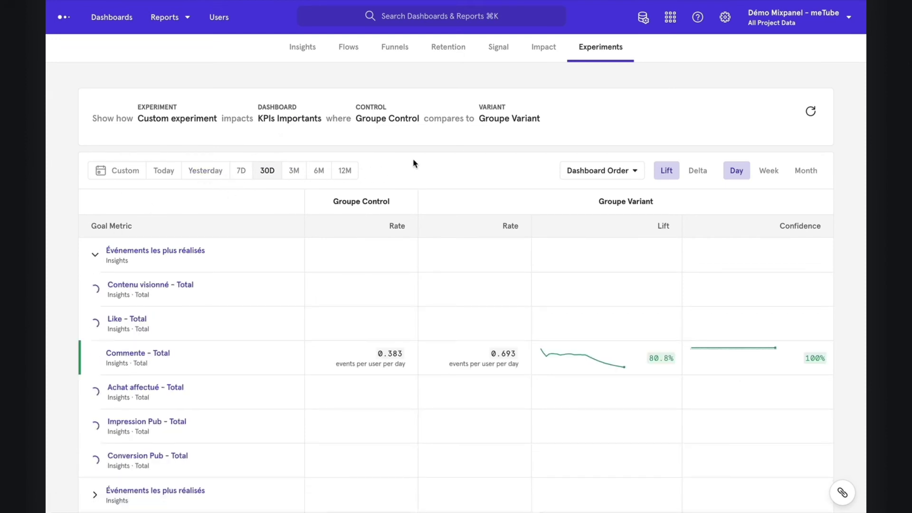
scroll(414, 163, "down", 1)
scroll(414, 163, "down", 1)
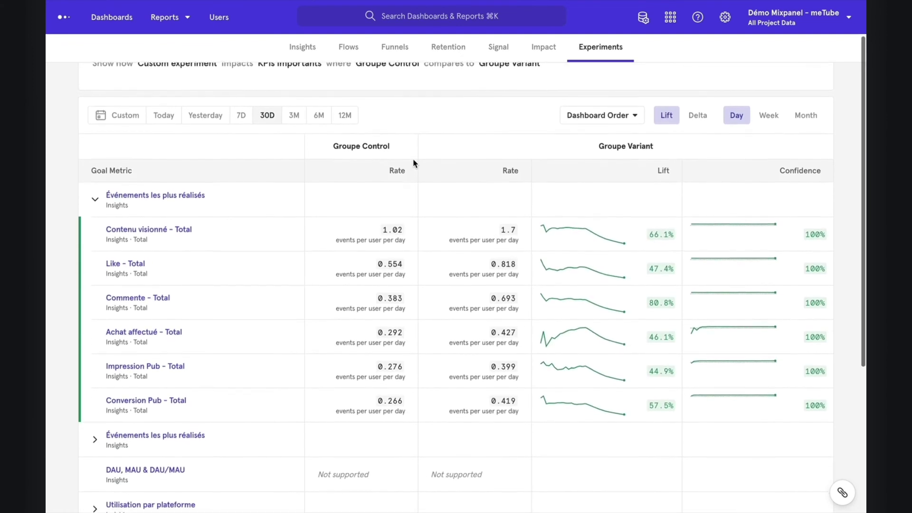